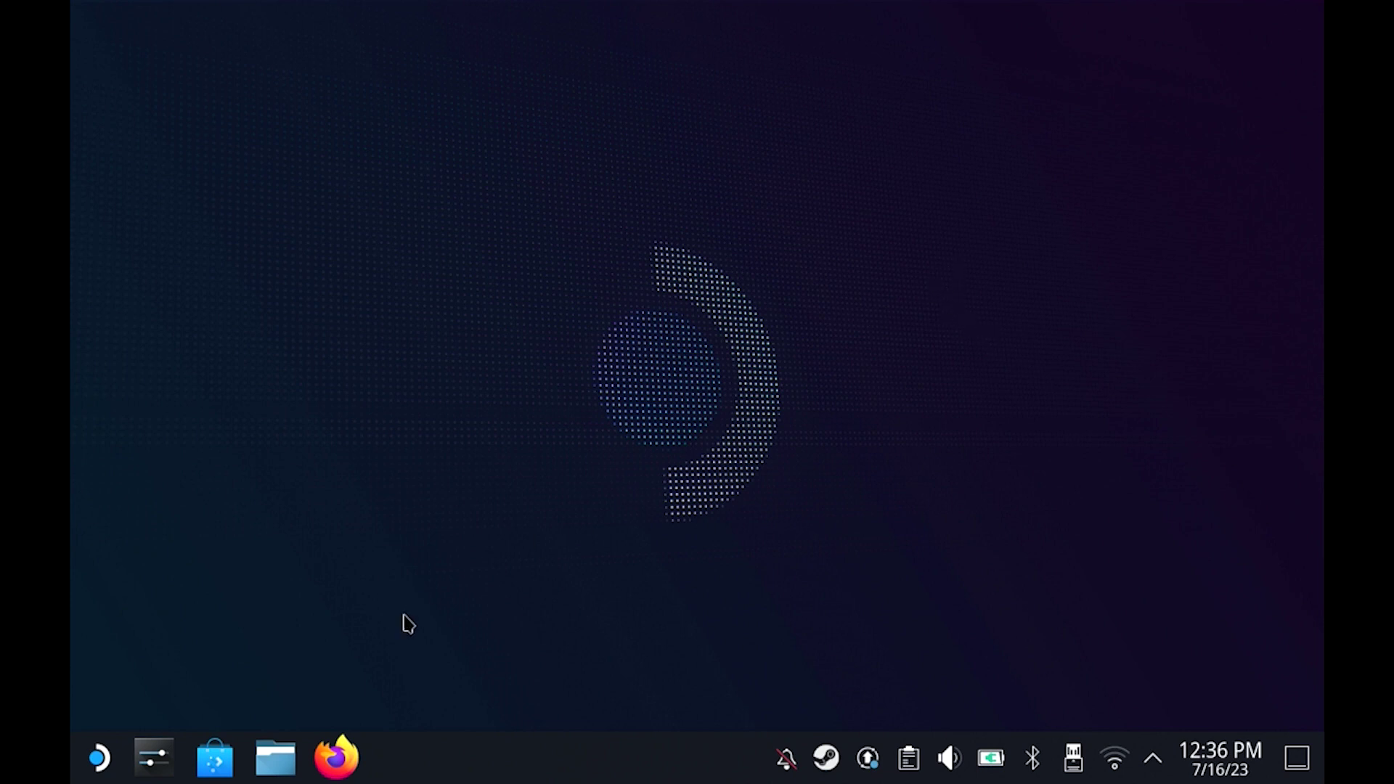
- Open BoTW keys.txt from the Desktop folder in the file manager, look through its Breath of the Wild keys and close it
click(302, 755)
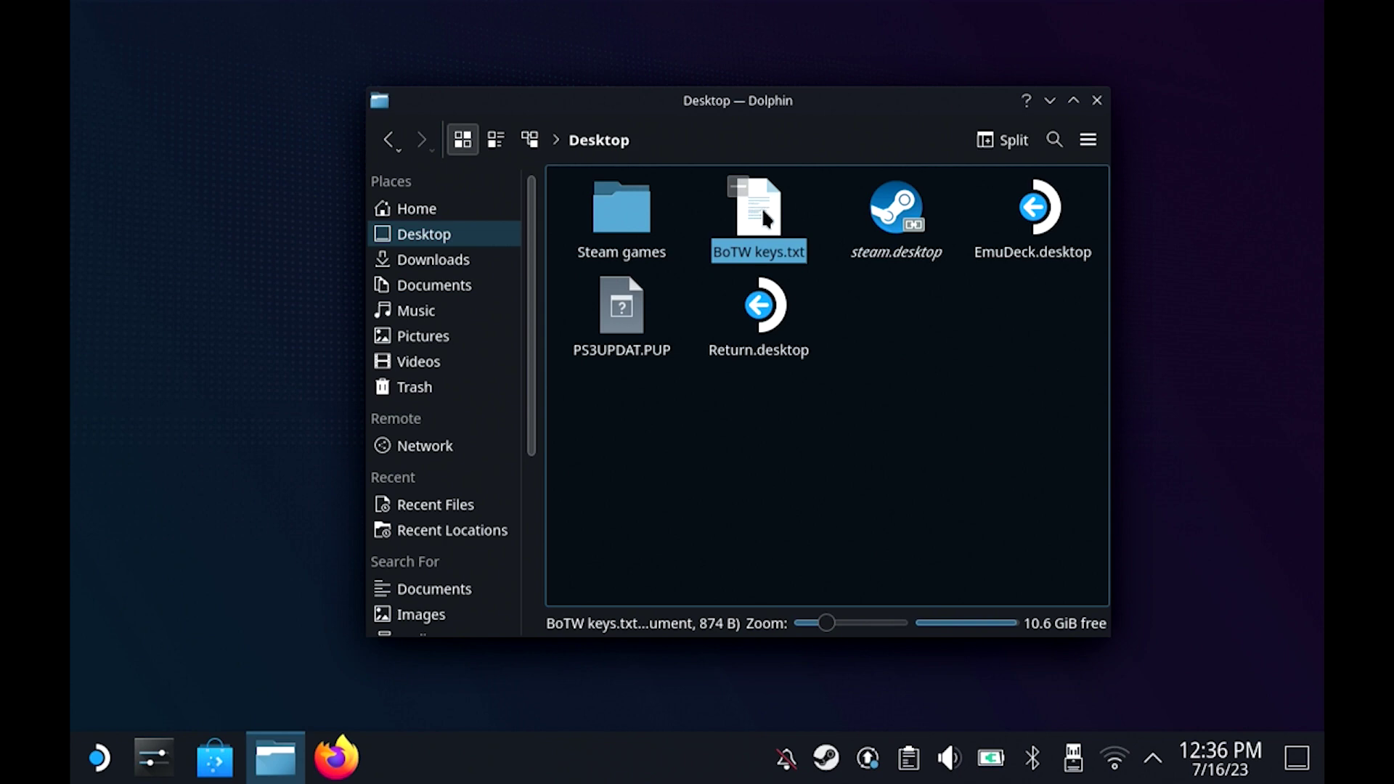
double_click(762, 212)
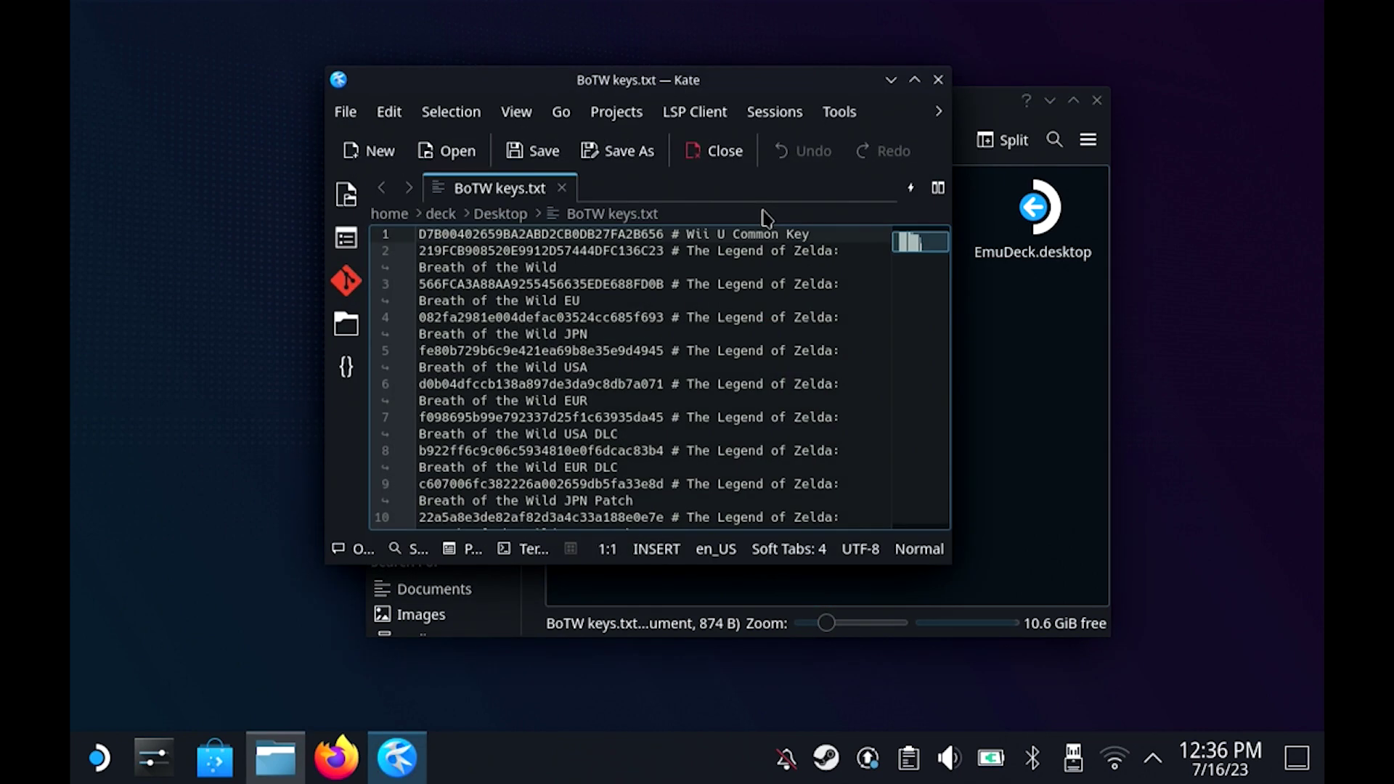
scroll(659, 260, down, 1)
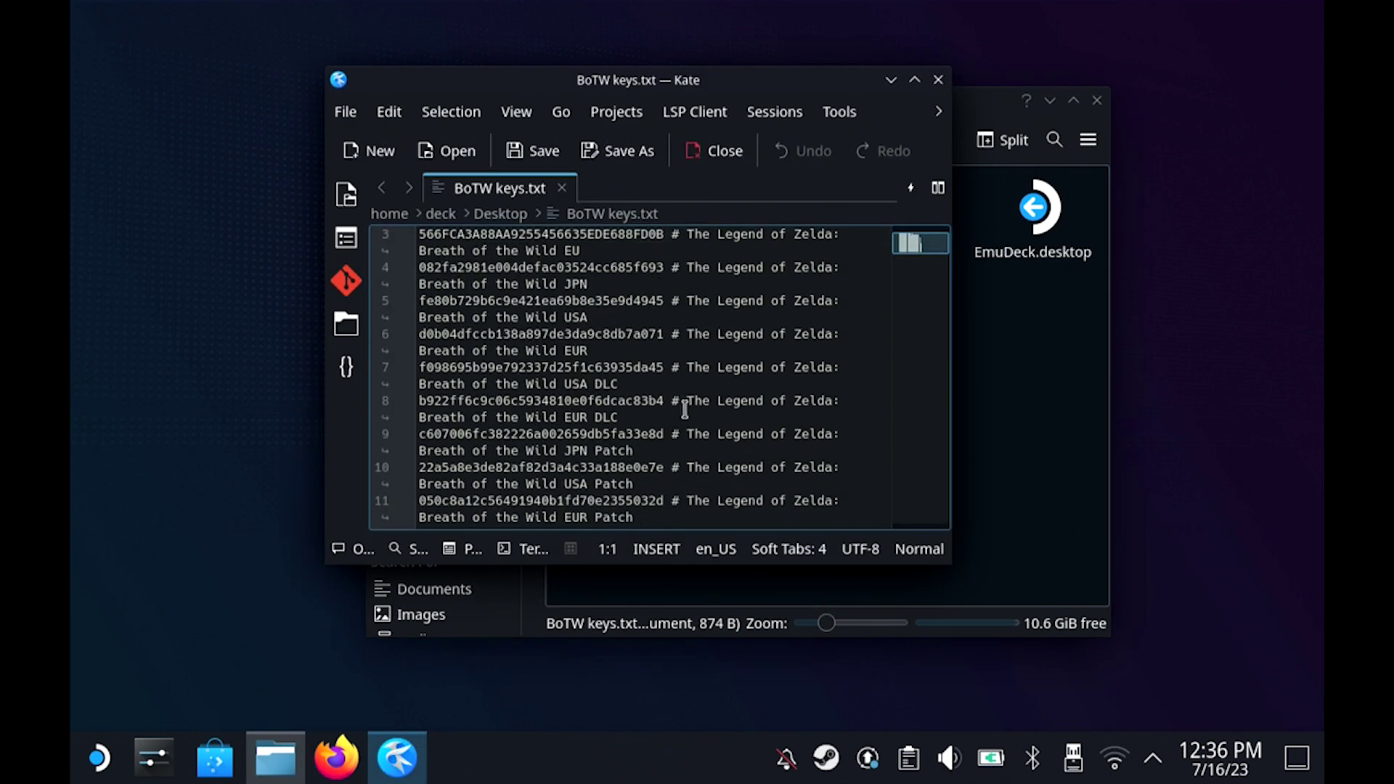
scroll(675, 486, up, 1)
scroll(675, 486, down, 1)
scroll(683, 363, up, 1)
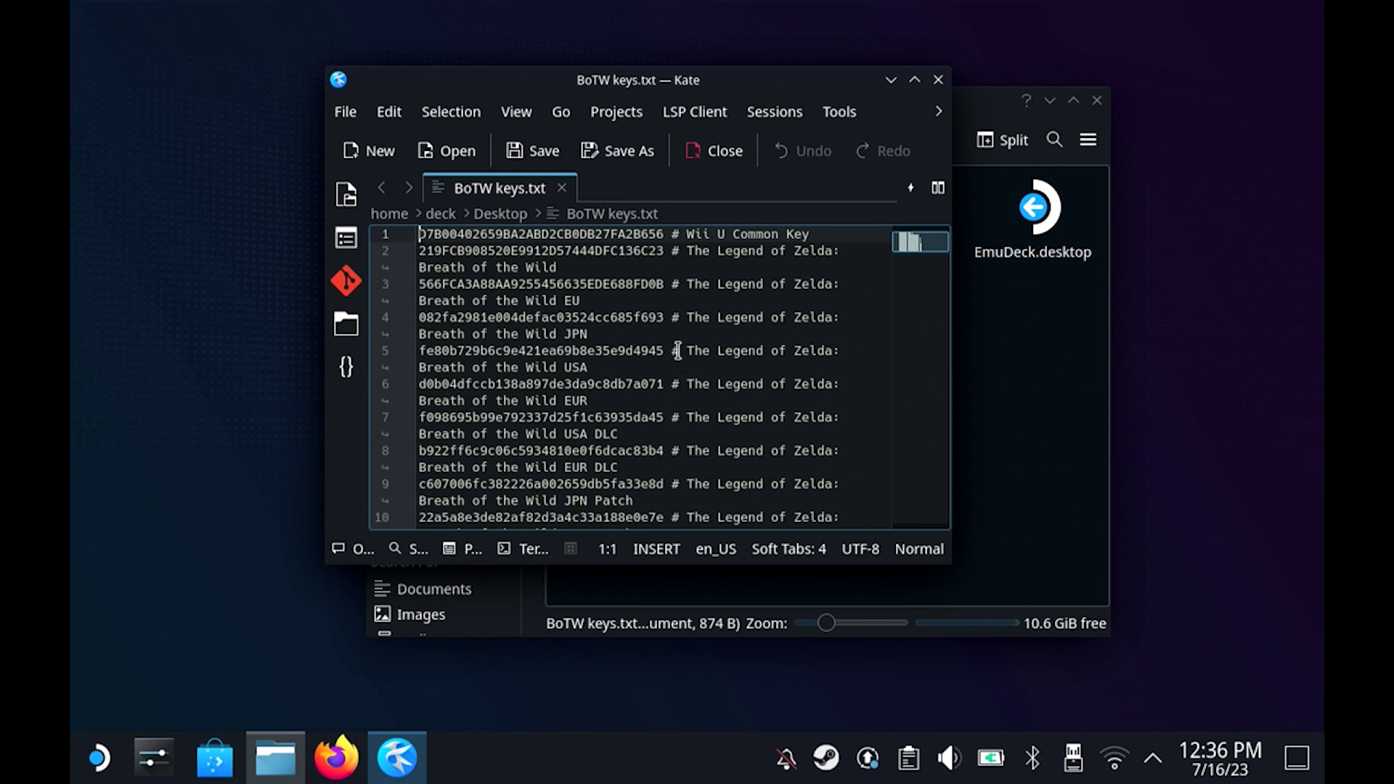
scroll(677, 351, down, 1)
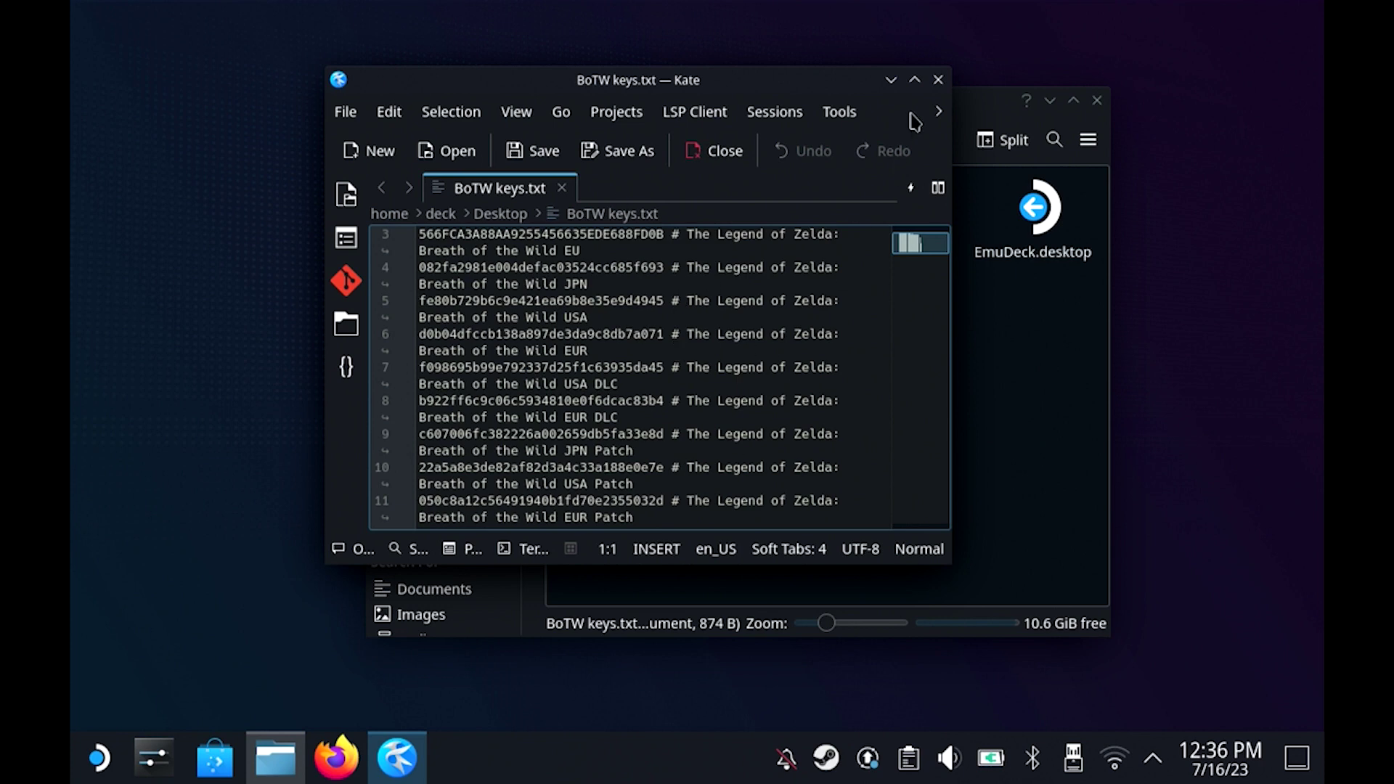
click(937, 80)
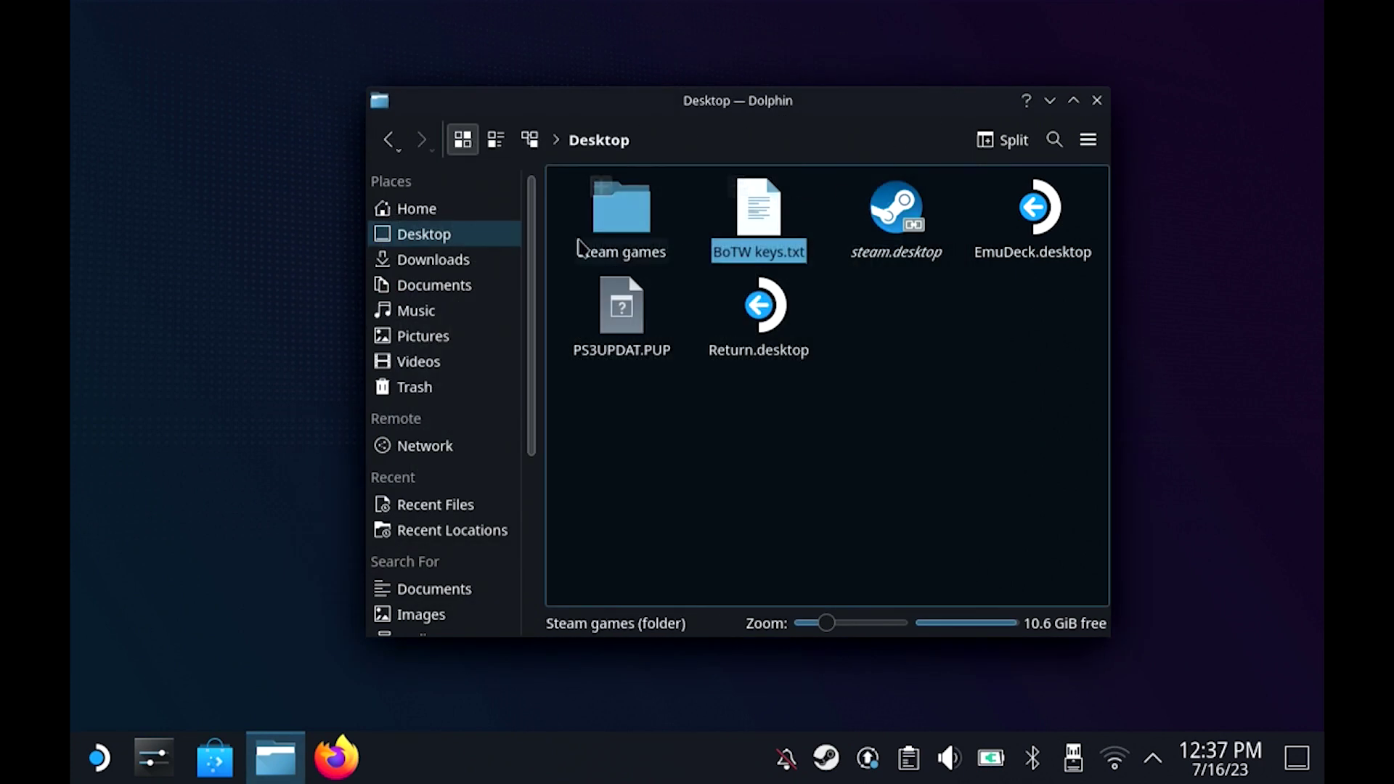
- View the contents of the Home folder and of the primary removable device
click(435, 209)
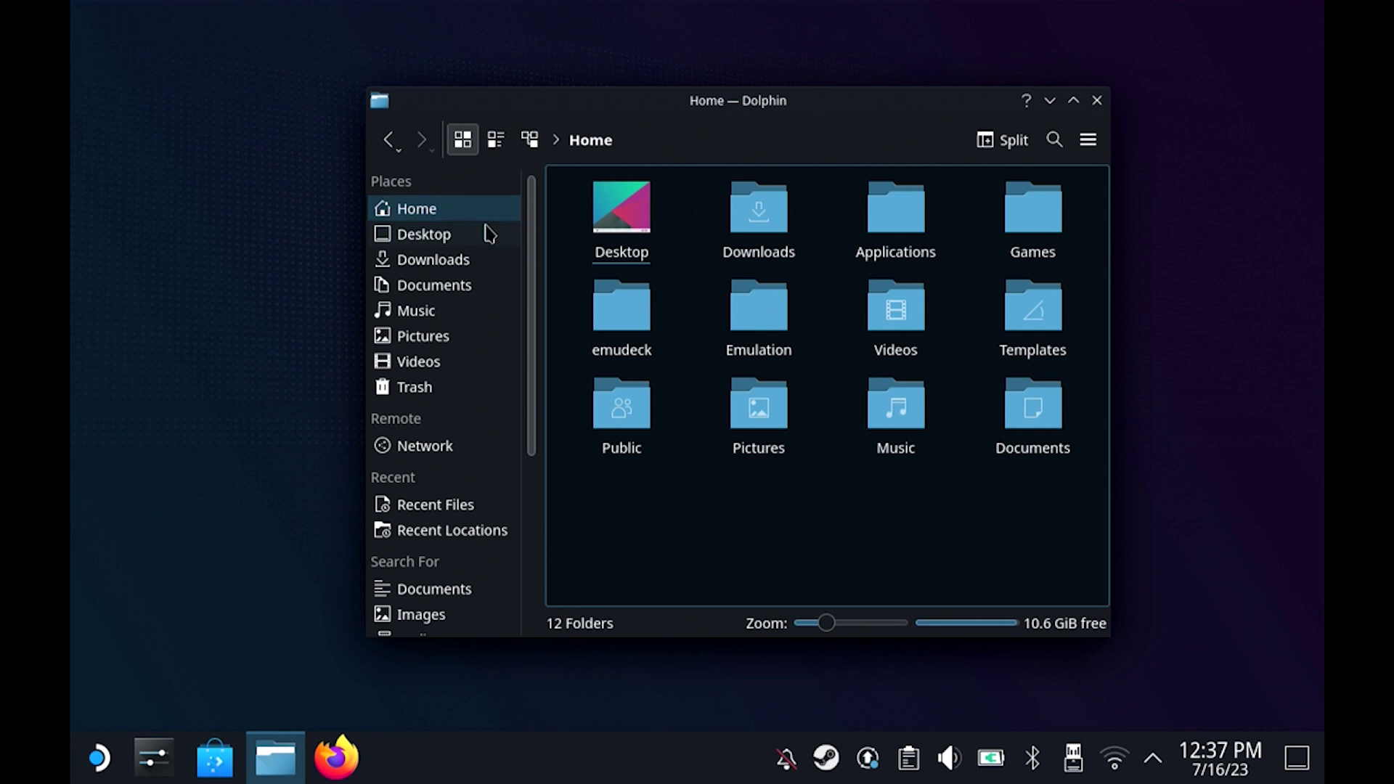
scroll(500, 363, down, 5)
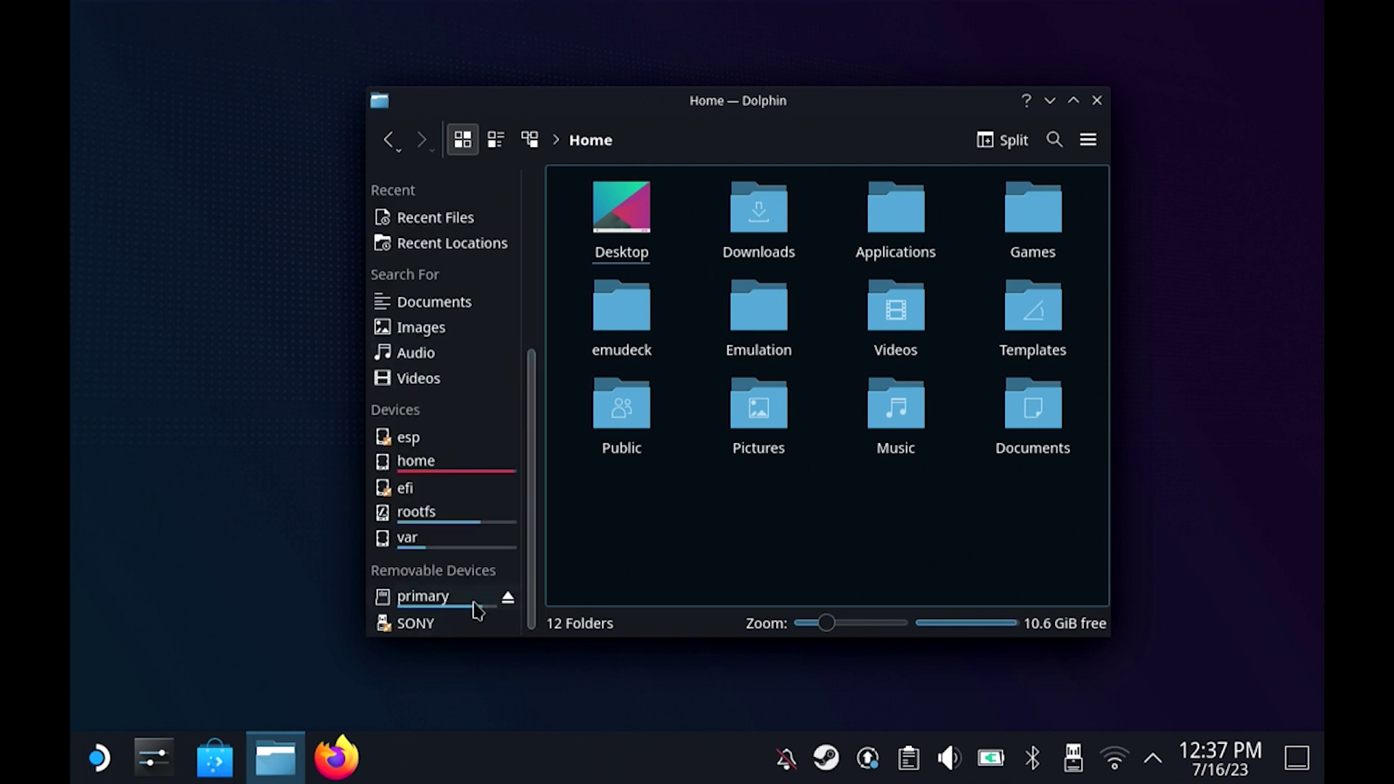
click(441, 609)
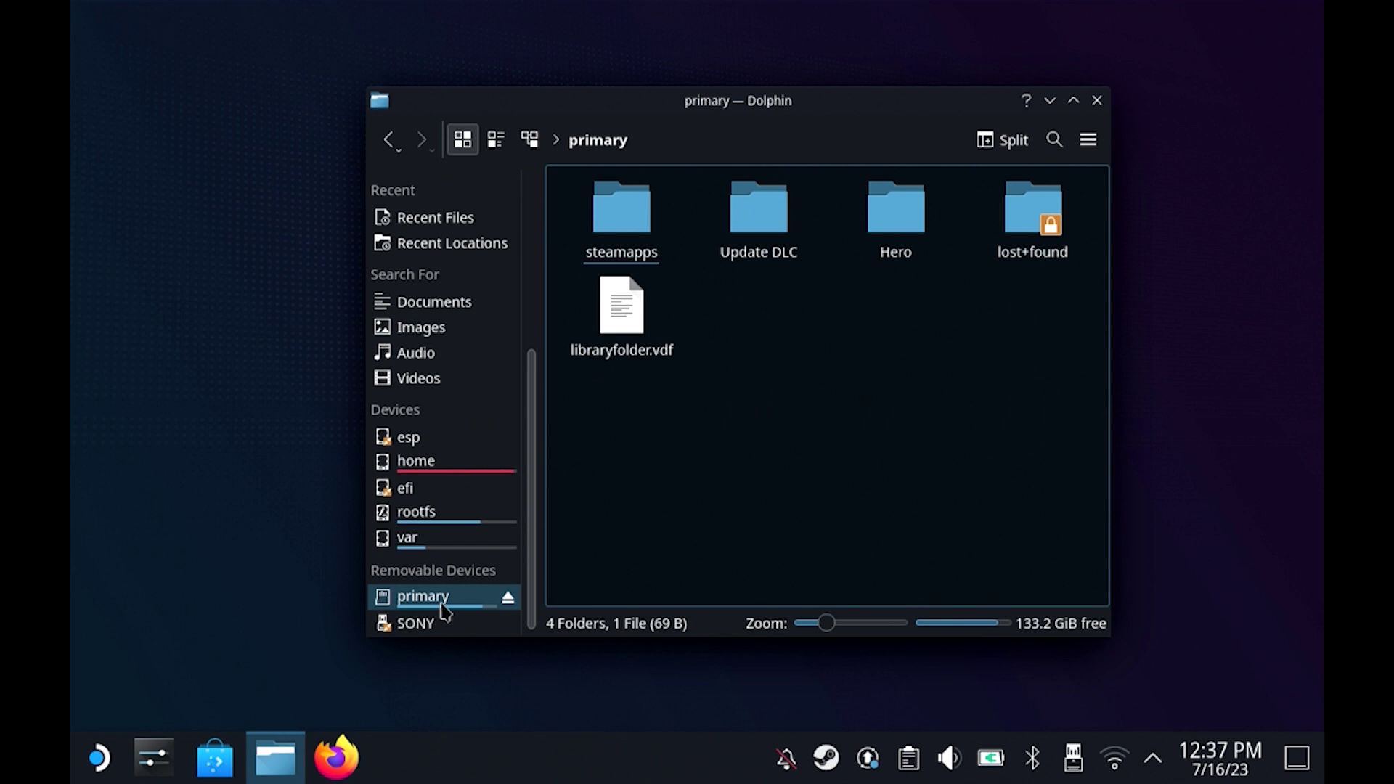
scroll(457, 540, up, 5)
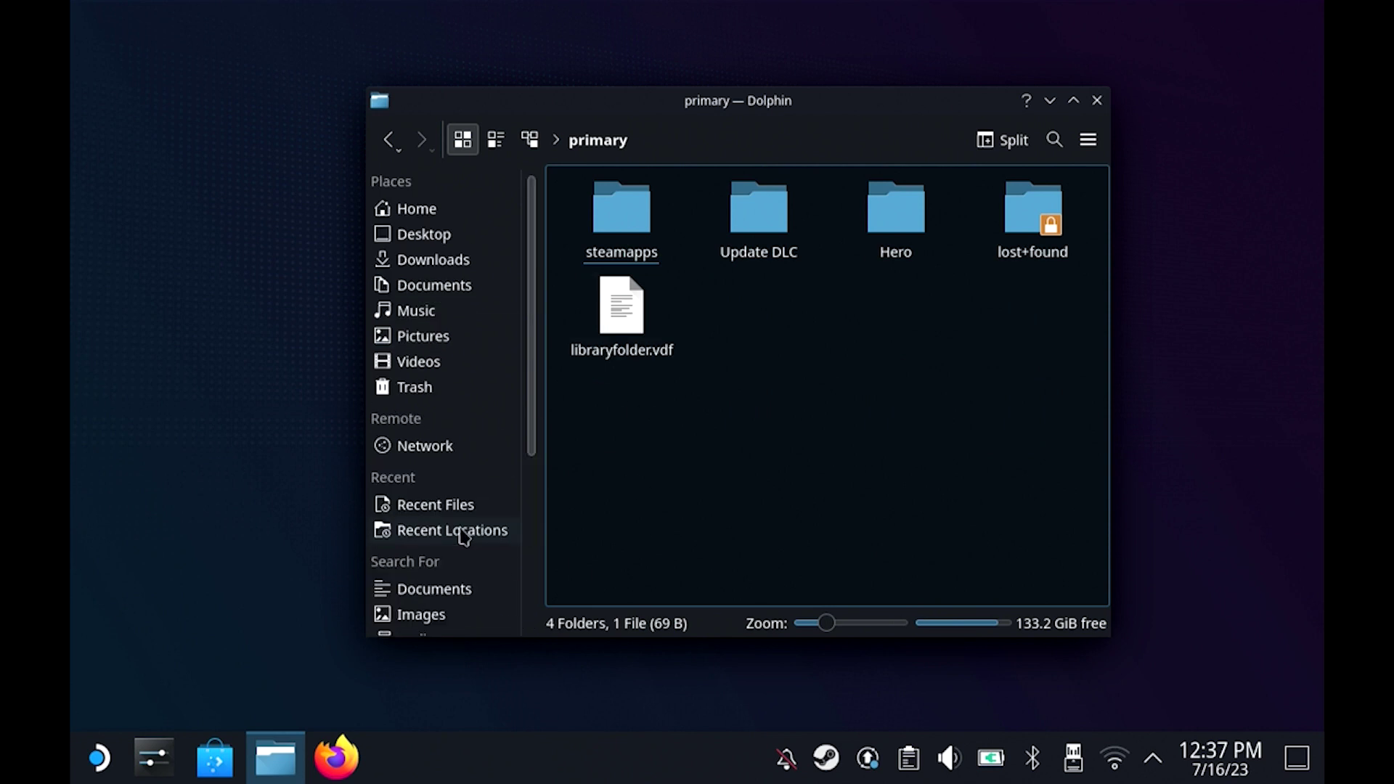
- Go to the wiiu folder inside Home > Emulation > roms
click(459, 218)
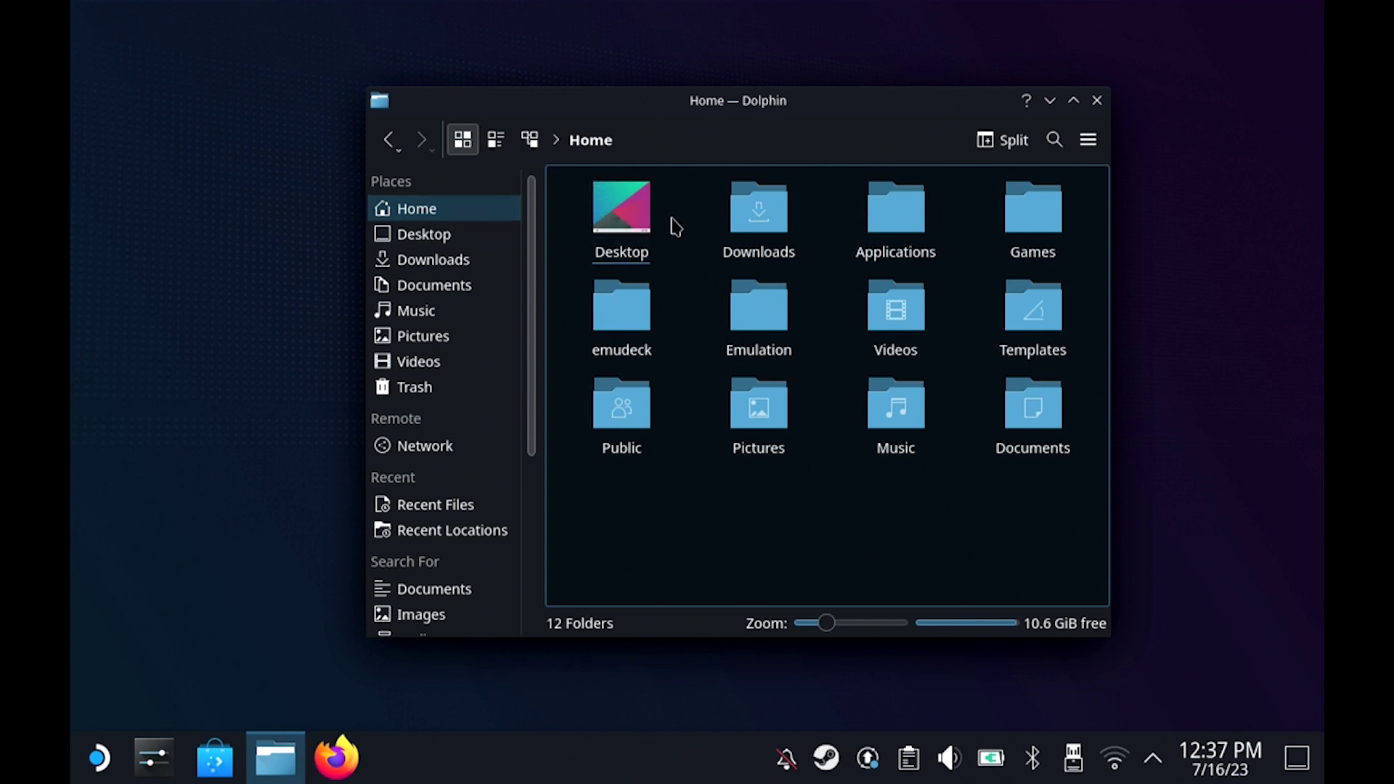
double_click(768, 325)
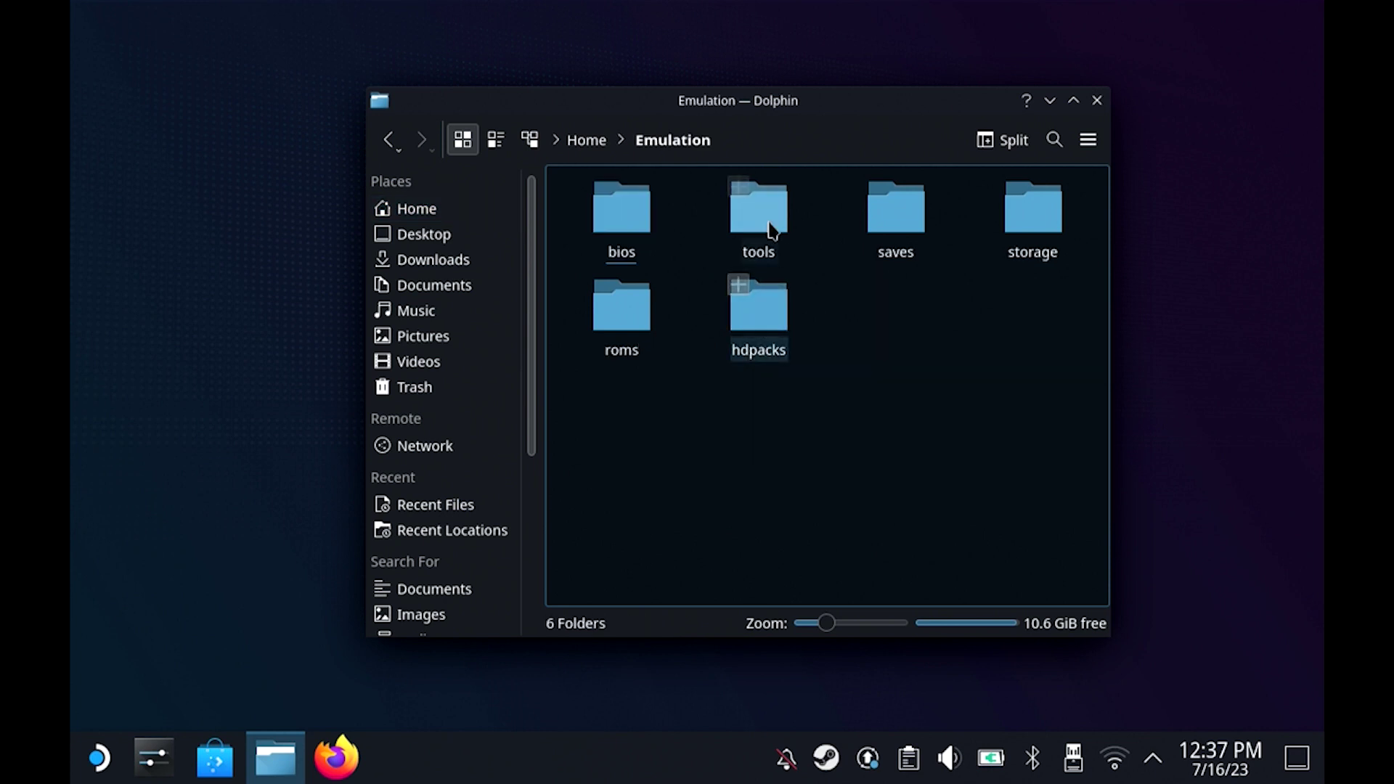
double_click(630, 303)
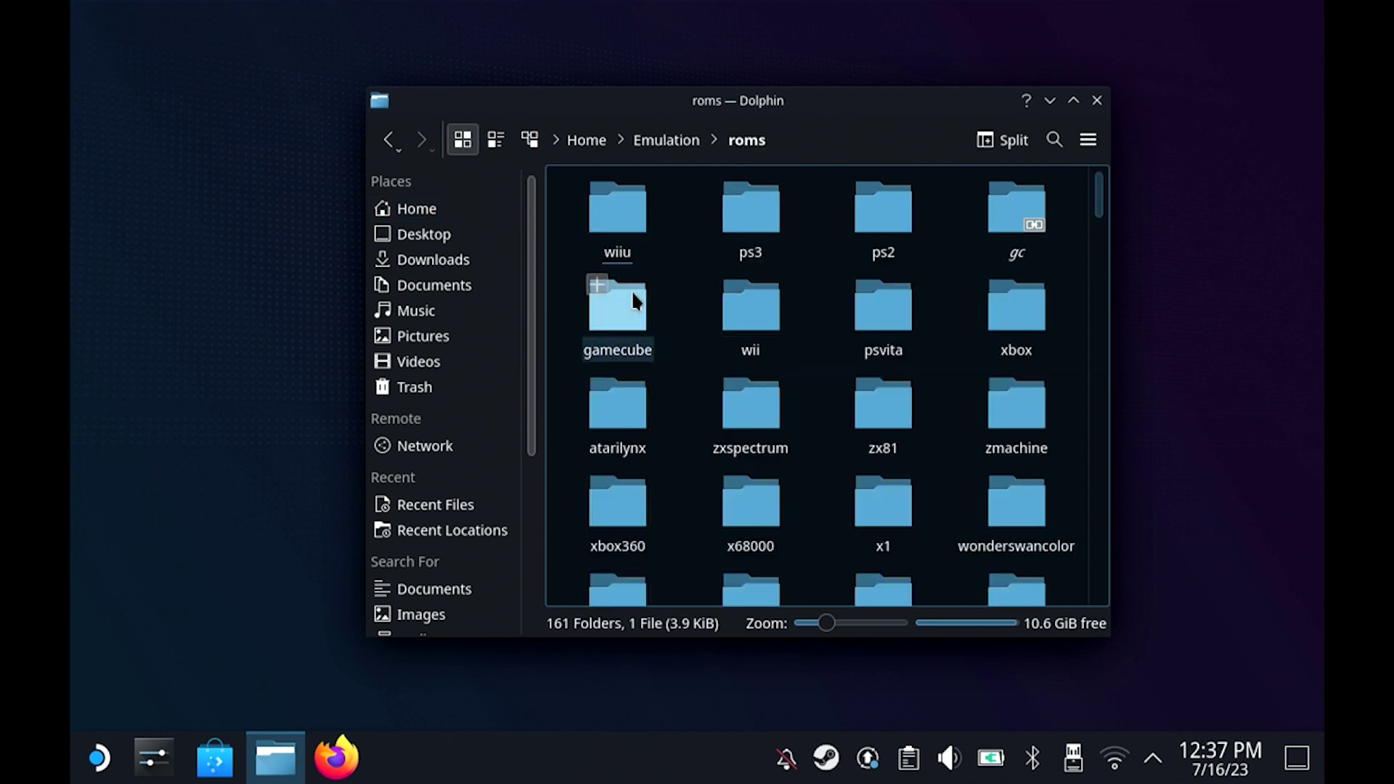
double_click(630, 215)
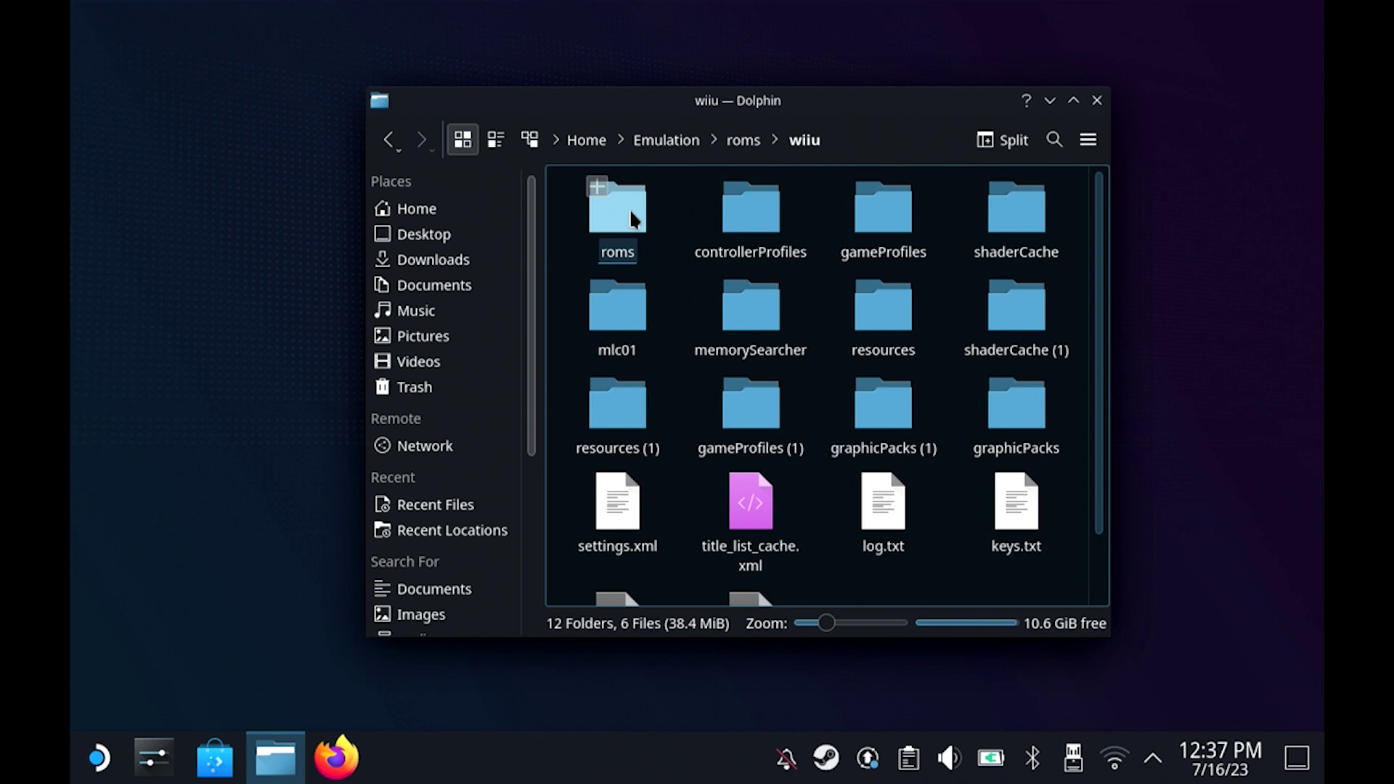
- Open keys.txt in the wiiu folder, check the Breath of the Wild key entries at its end and close it
double_click(1016, 505)
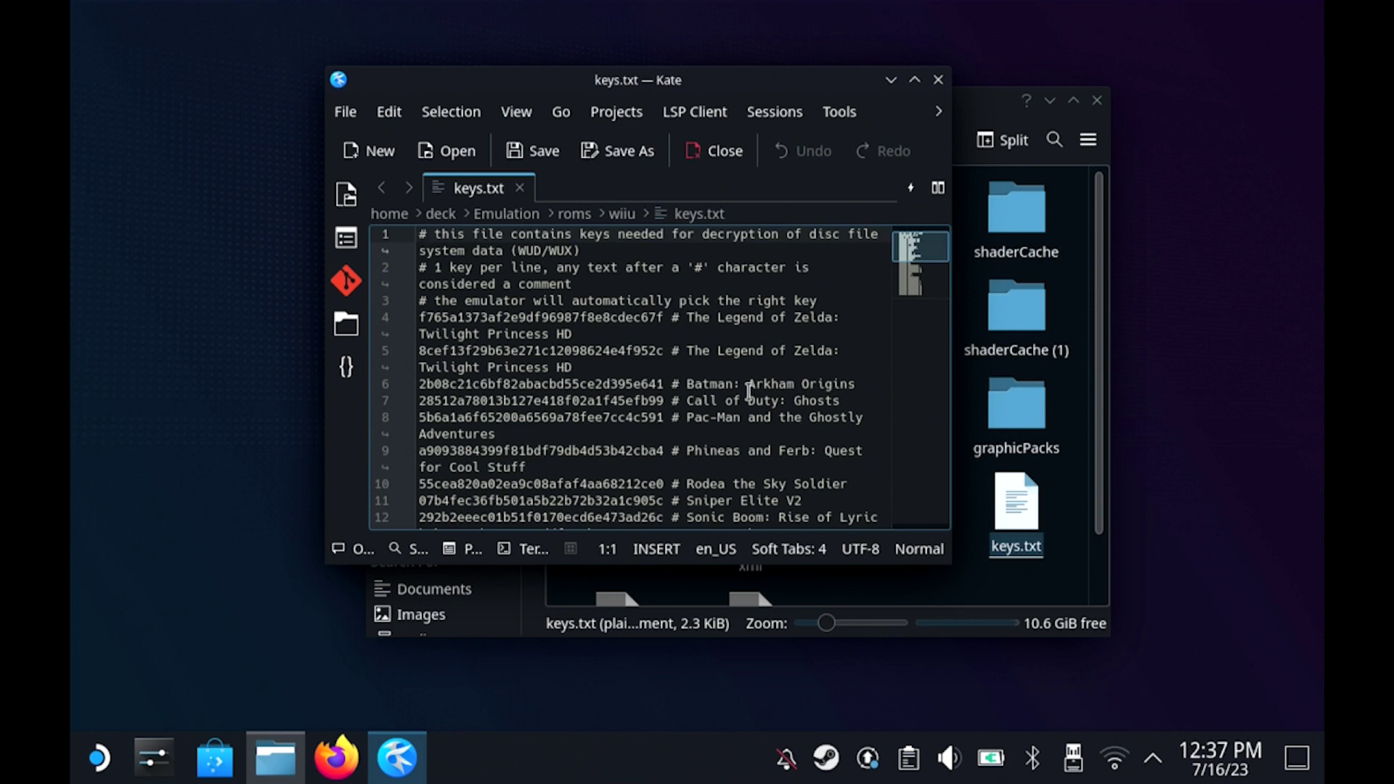
scroll(796, 411, down, 15)
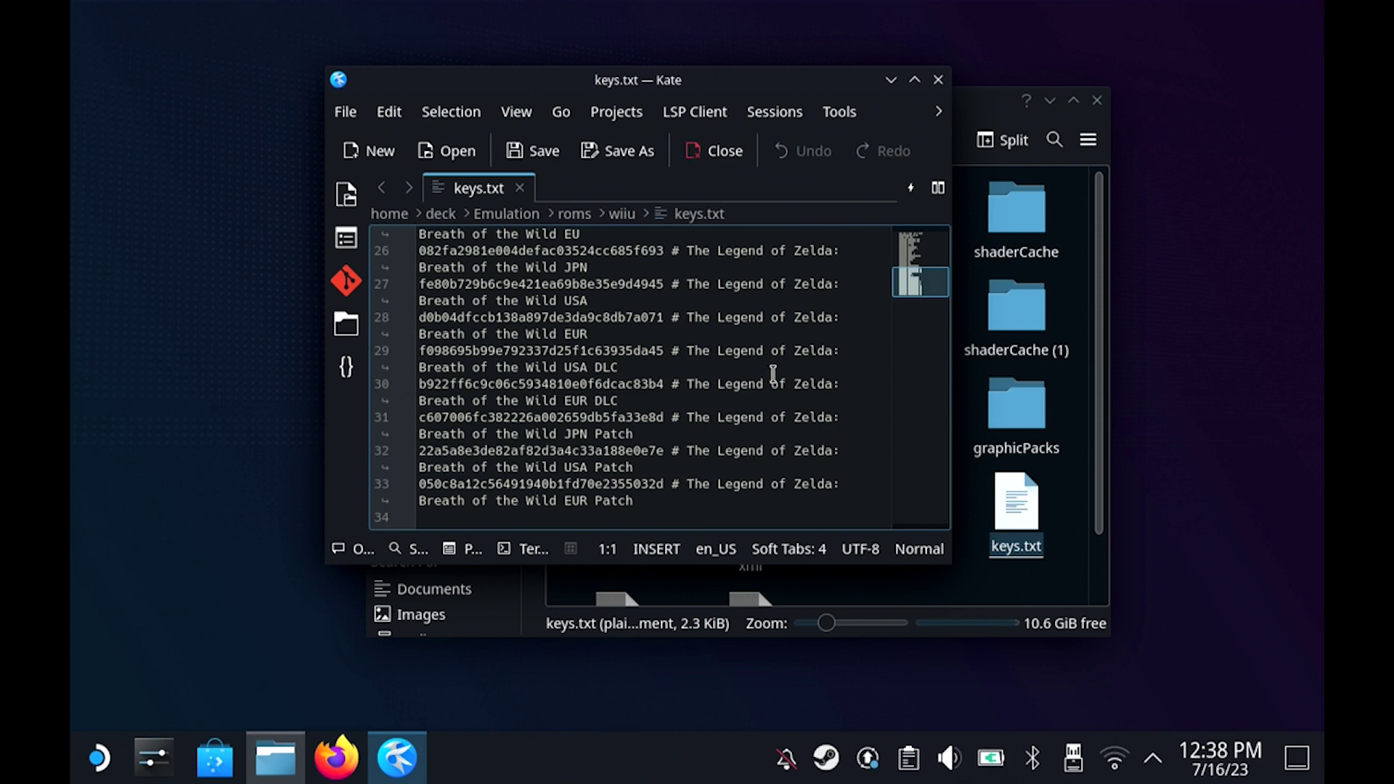
scroll(773, 373, up, 3)
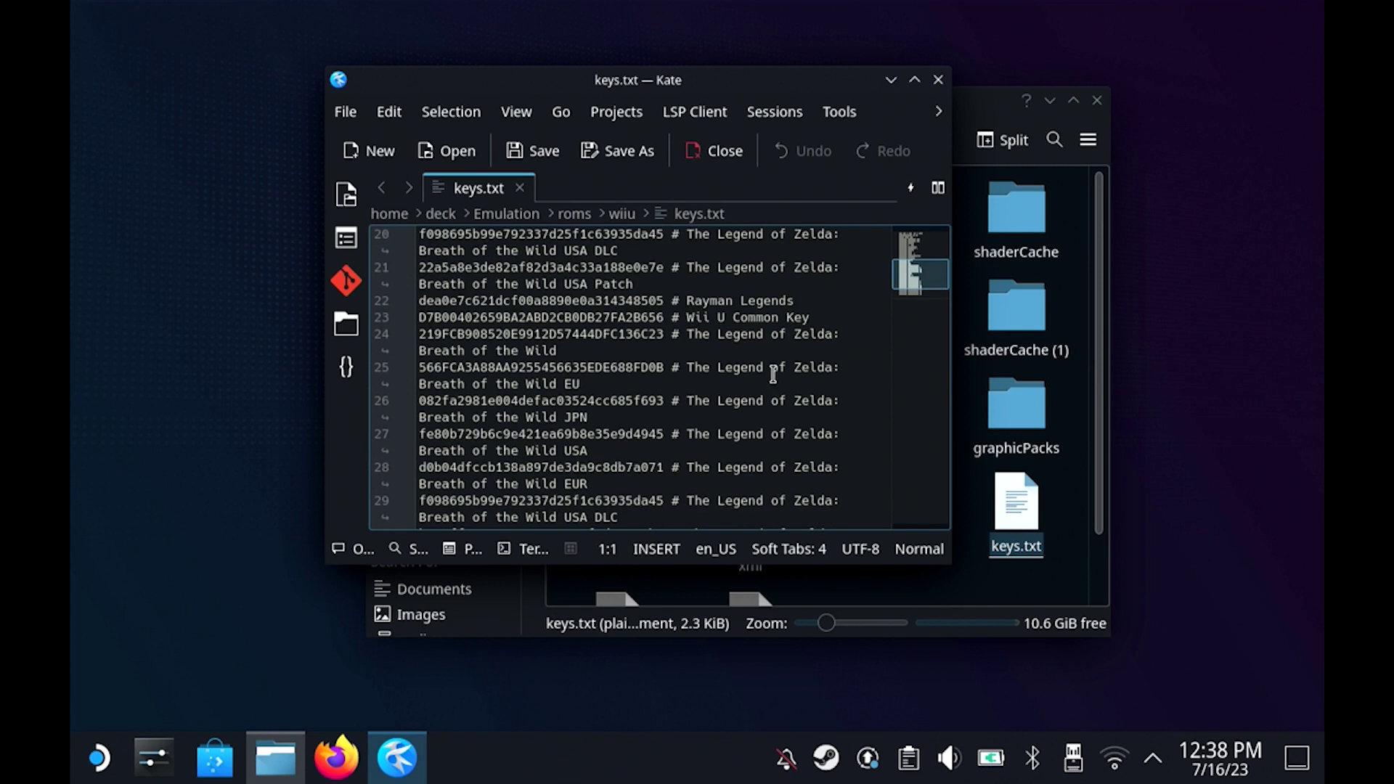
scroll(773, 374, down, 3)
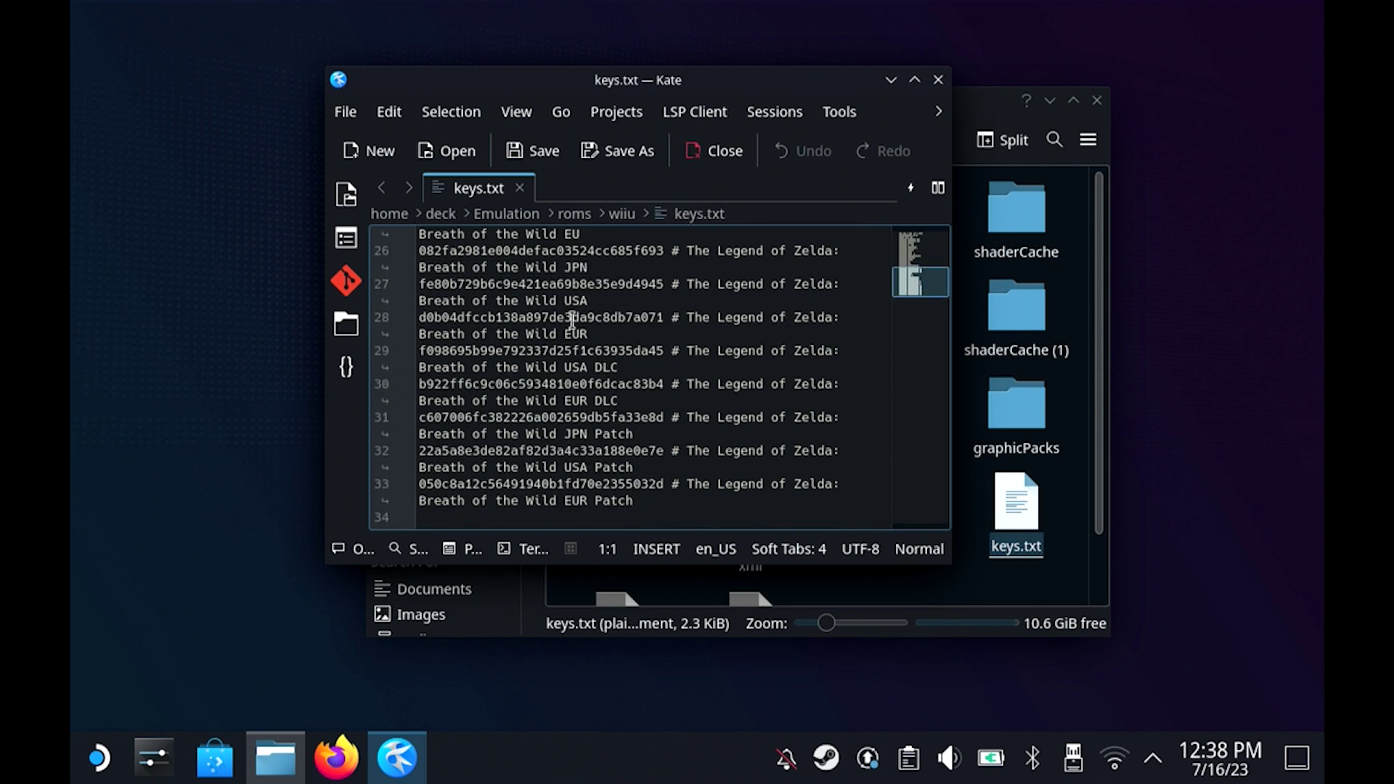
click(938, 80)
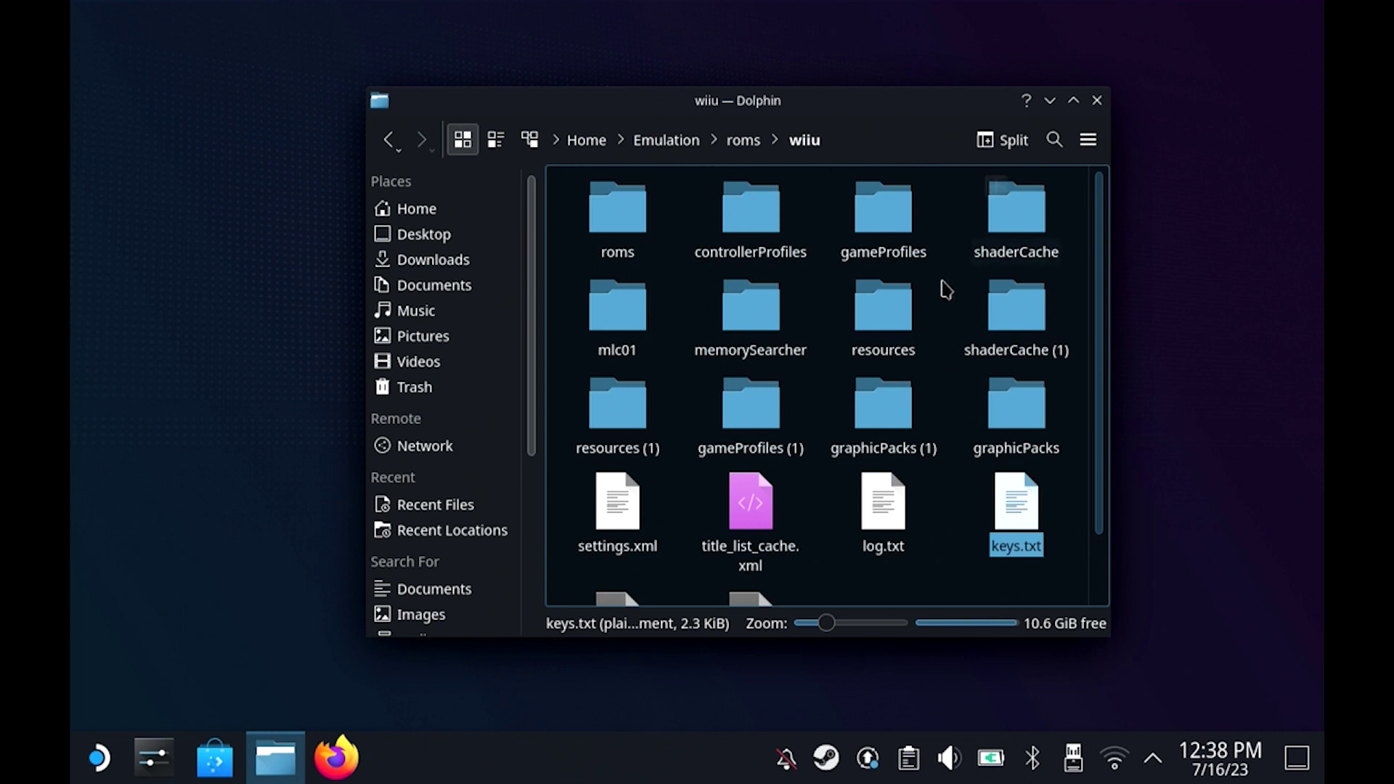
- View the game files in the wiiu folder's roms subfolder and return to the Emulation folder
double_click(617, 210)
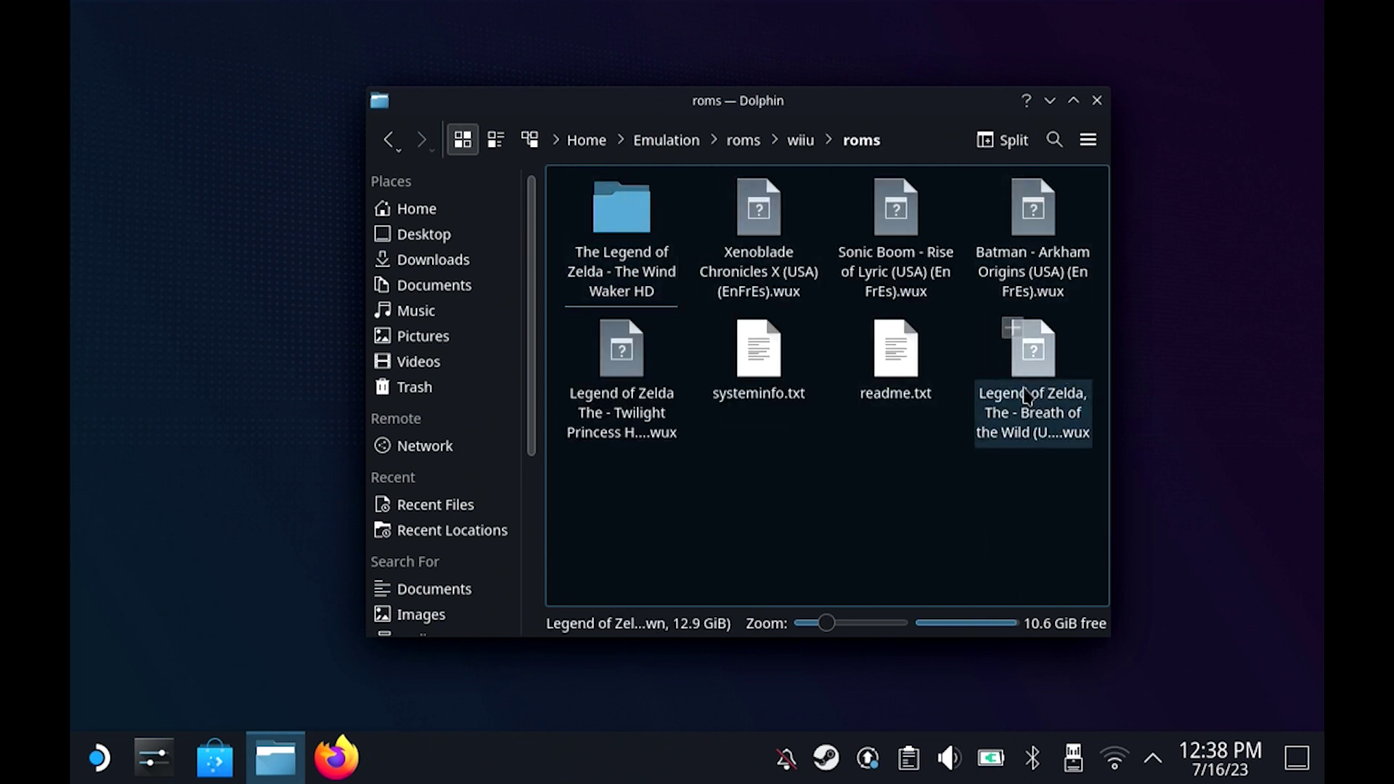
click(384, 142)
click(385, 142)
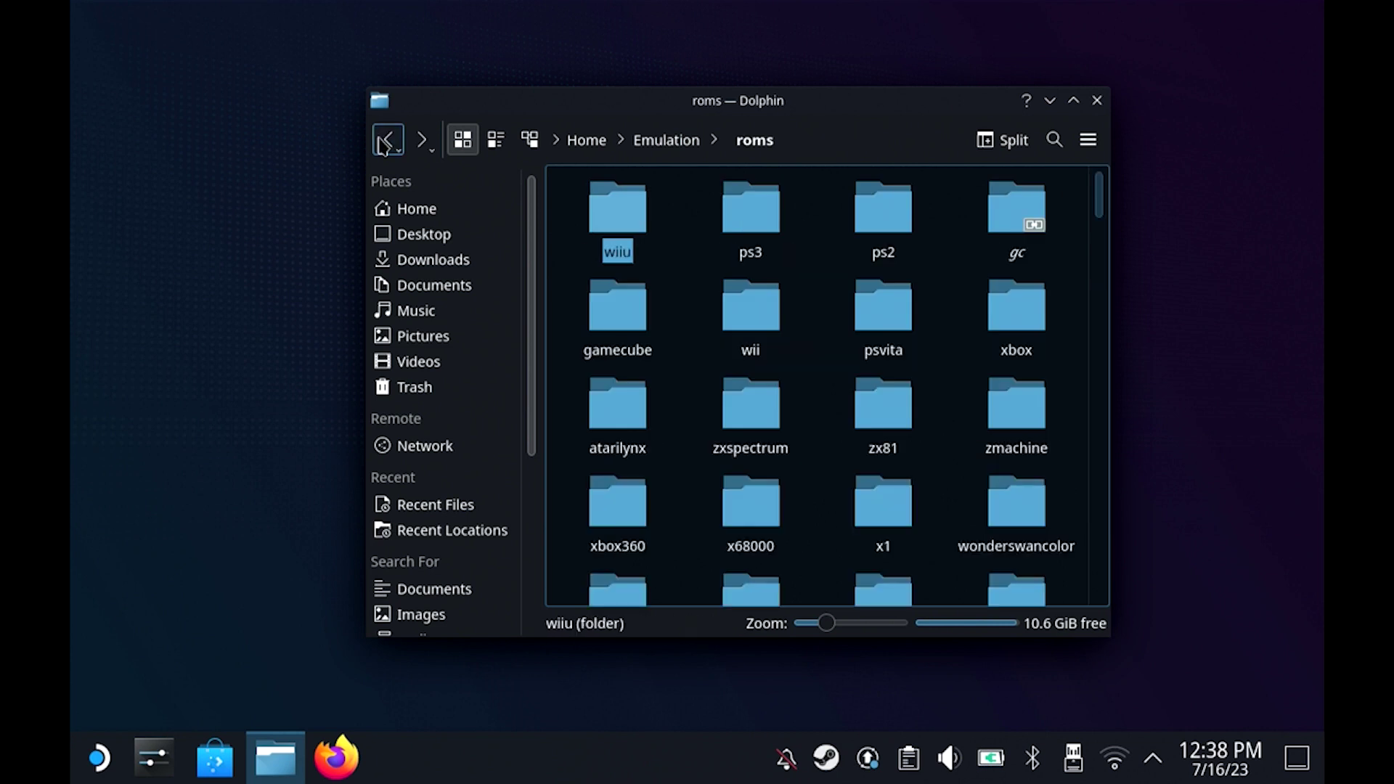
click(385, 142)
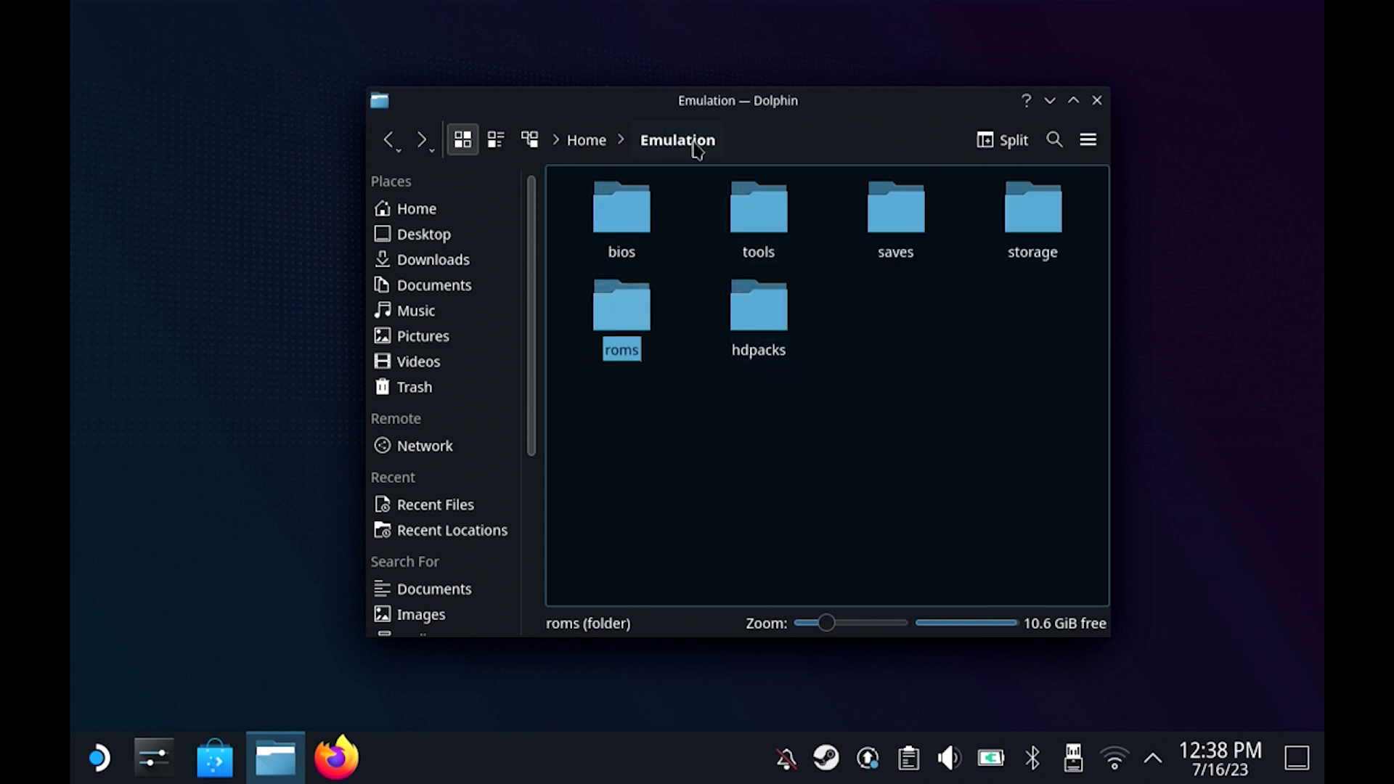
- Execute the cemu.sh script in the tools > launchers folder to start Cemu
click(755, 211)
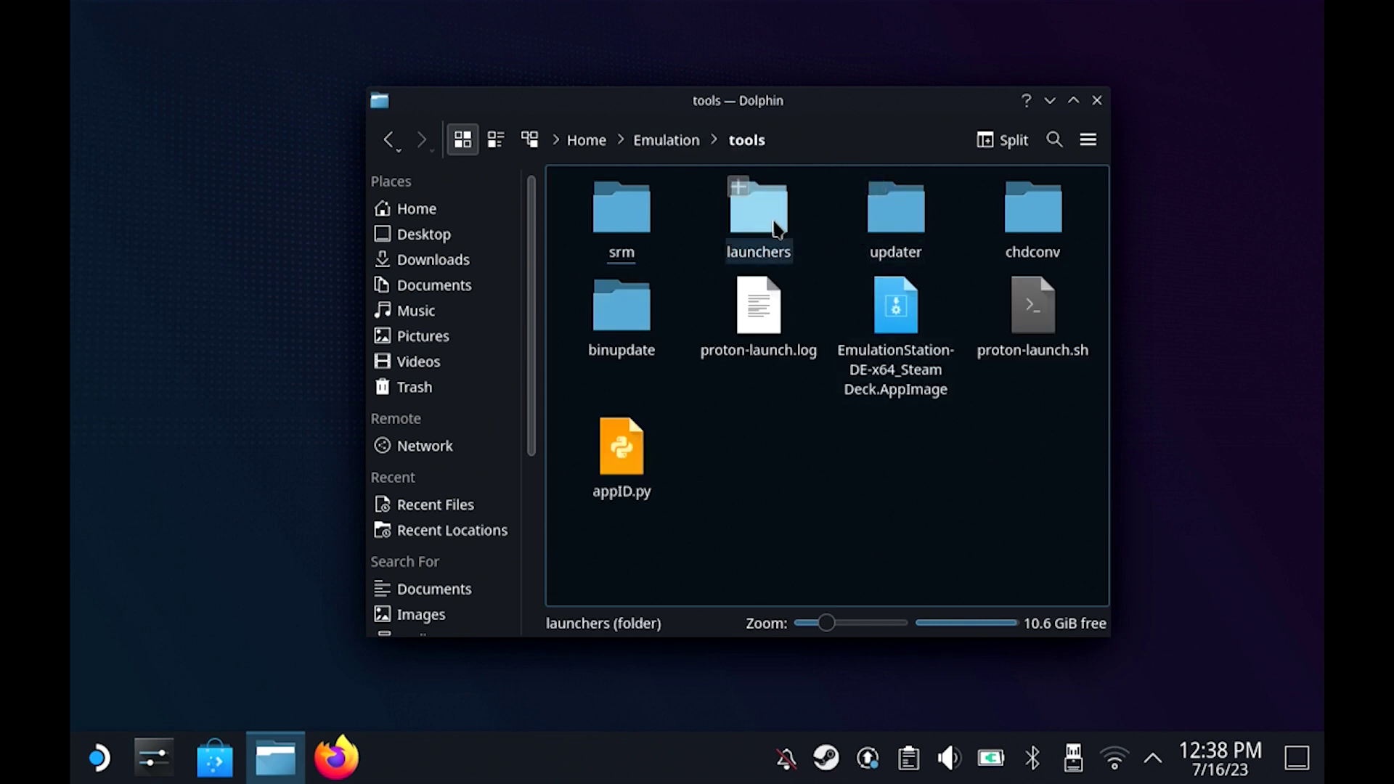
click(772, 226)
right_click(755, 210)
click(754, 210)
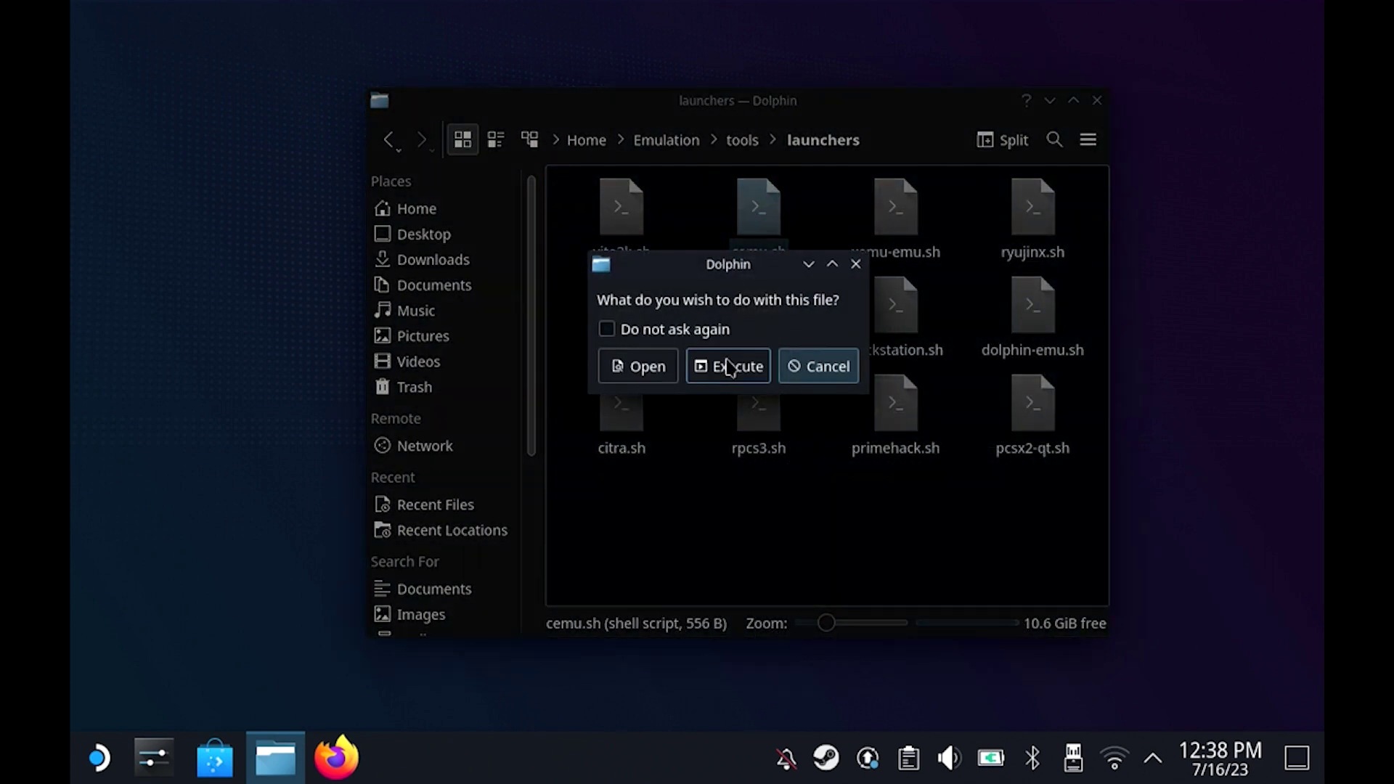
click(729, 366)
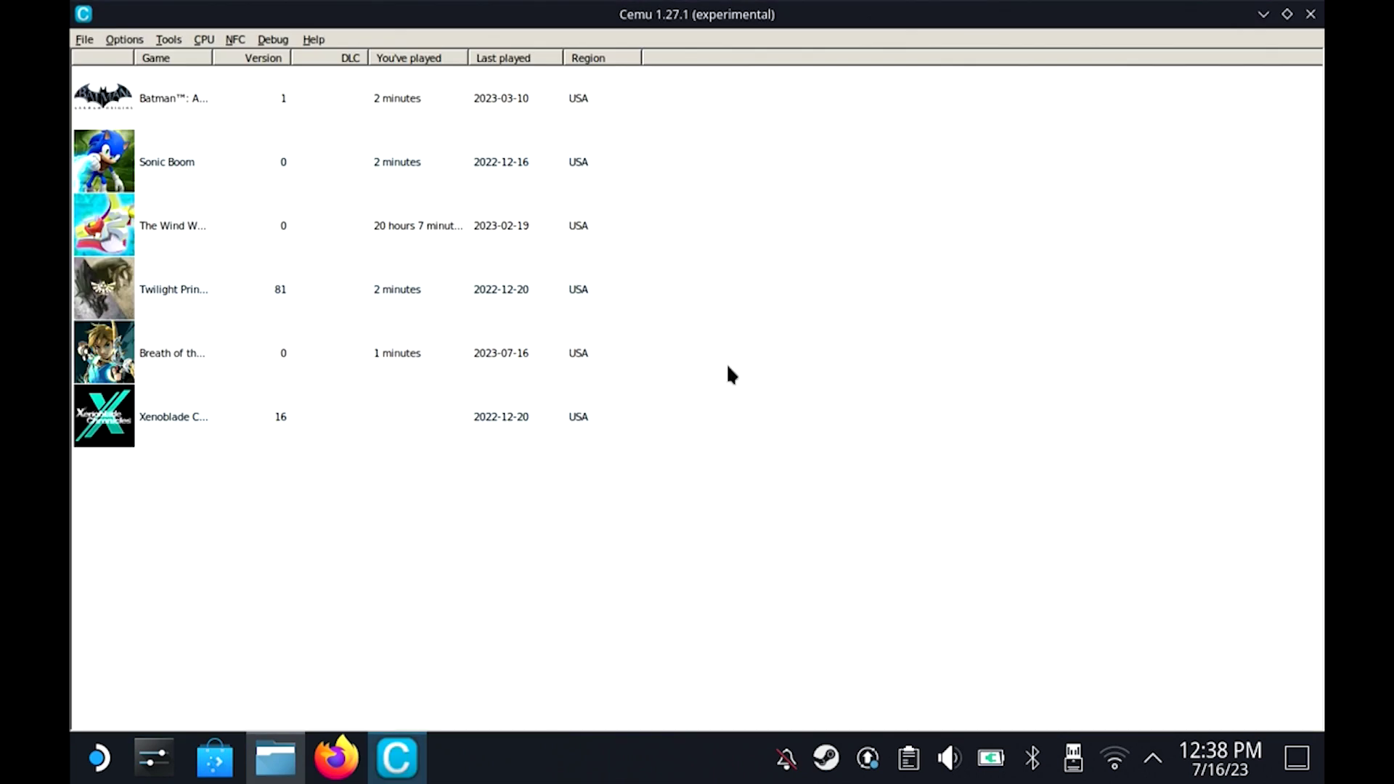
- Launch Breath of the Wild in Cemu as a test, and close the emulator by terminating the application
click(115, 364)
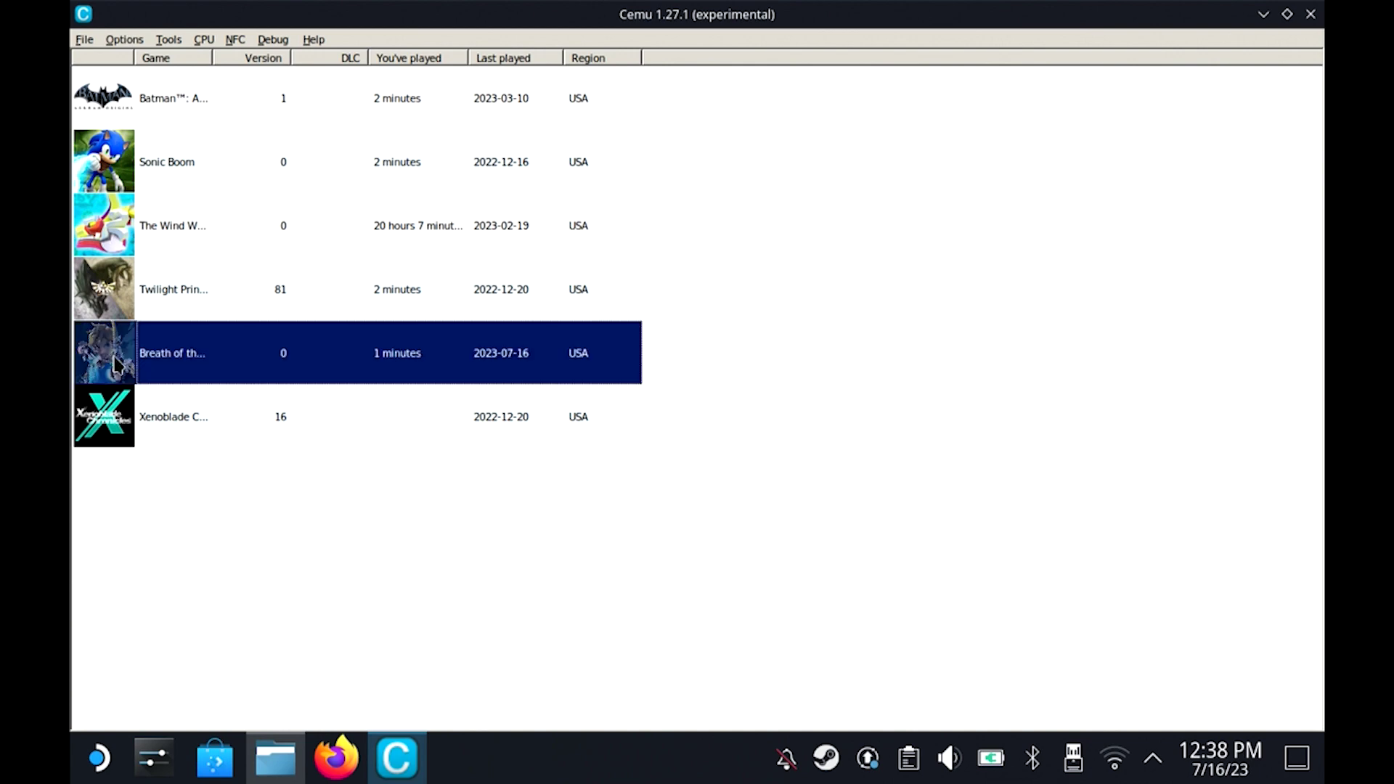
double_click(115, 363)
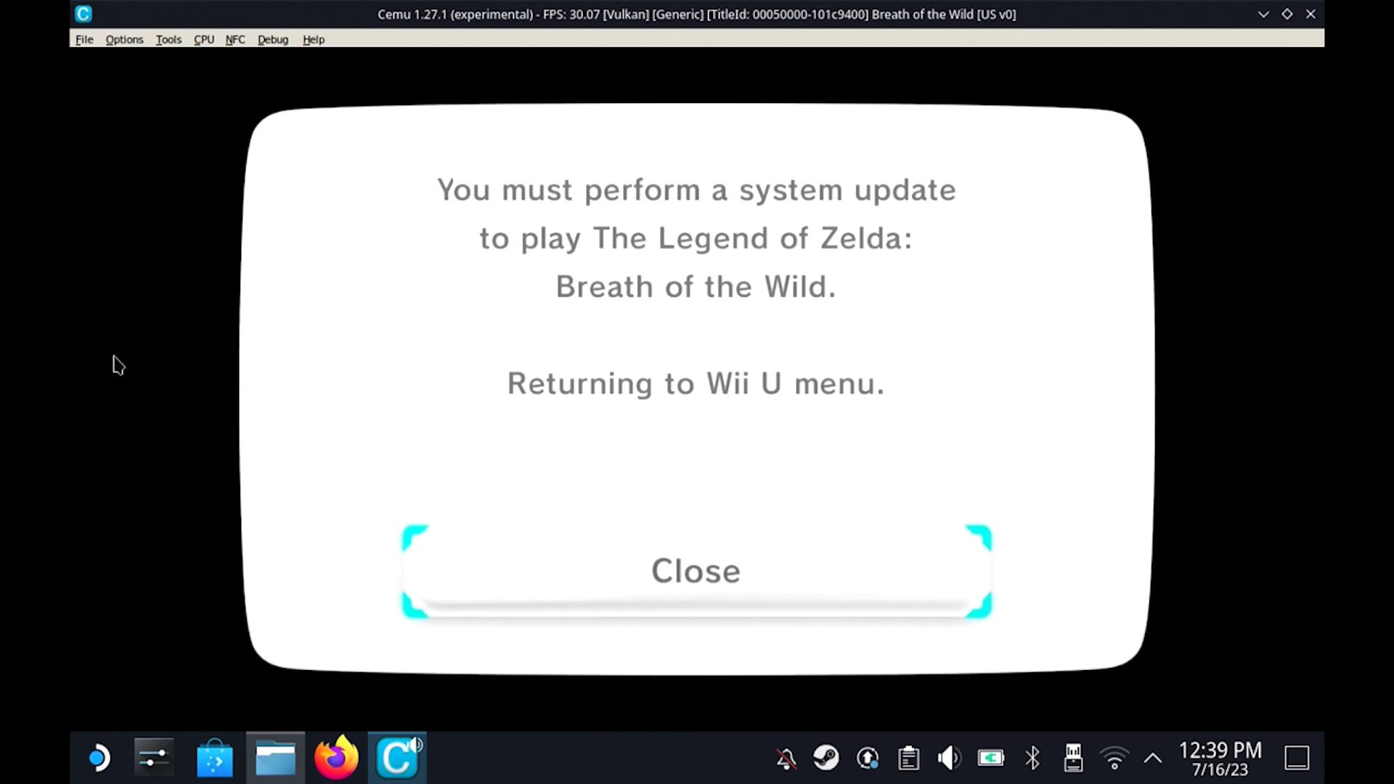
click(1310, 16)
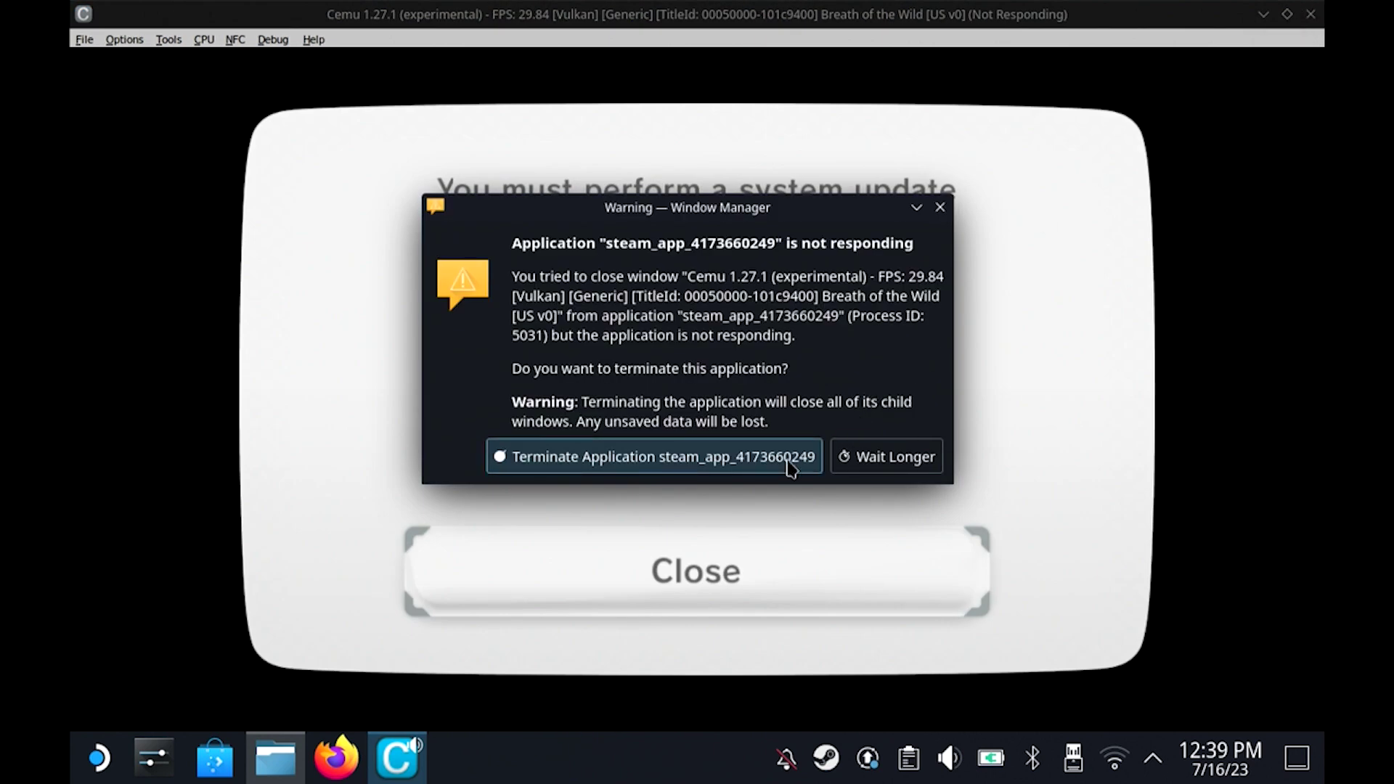
click(791, 459)
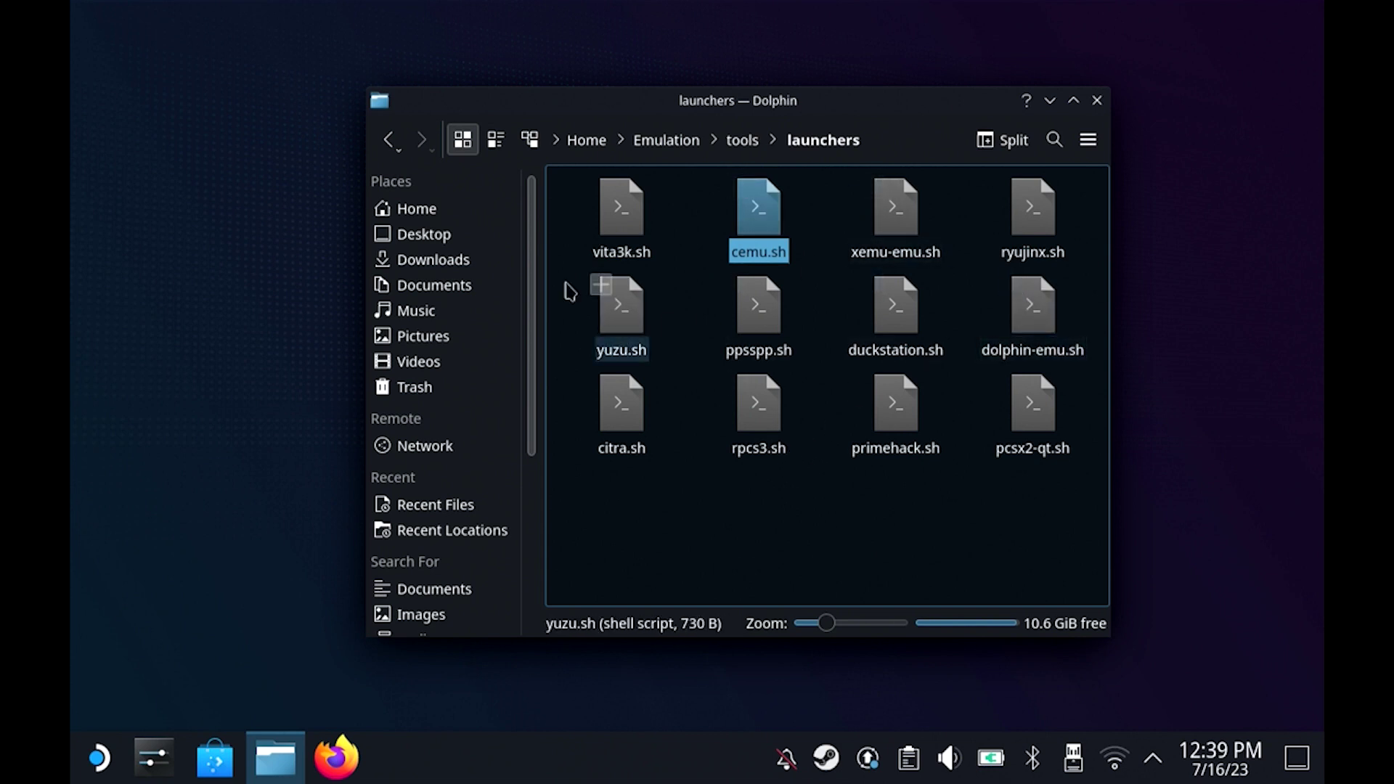
- Check the Downloads folder and the Update DLC folder on the primary removable device, ending back in the device's root folder
click(458, 263)
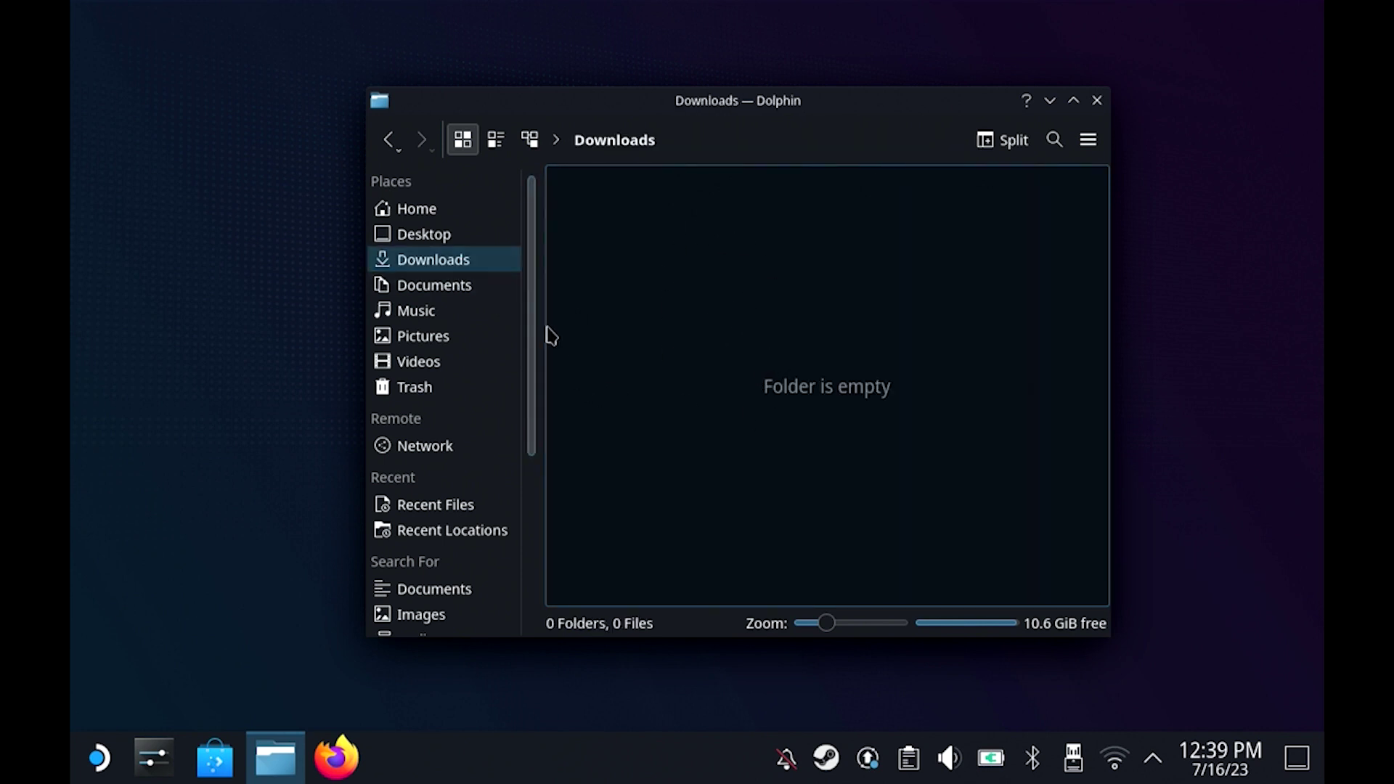
click(532, 305)
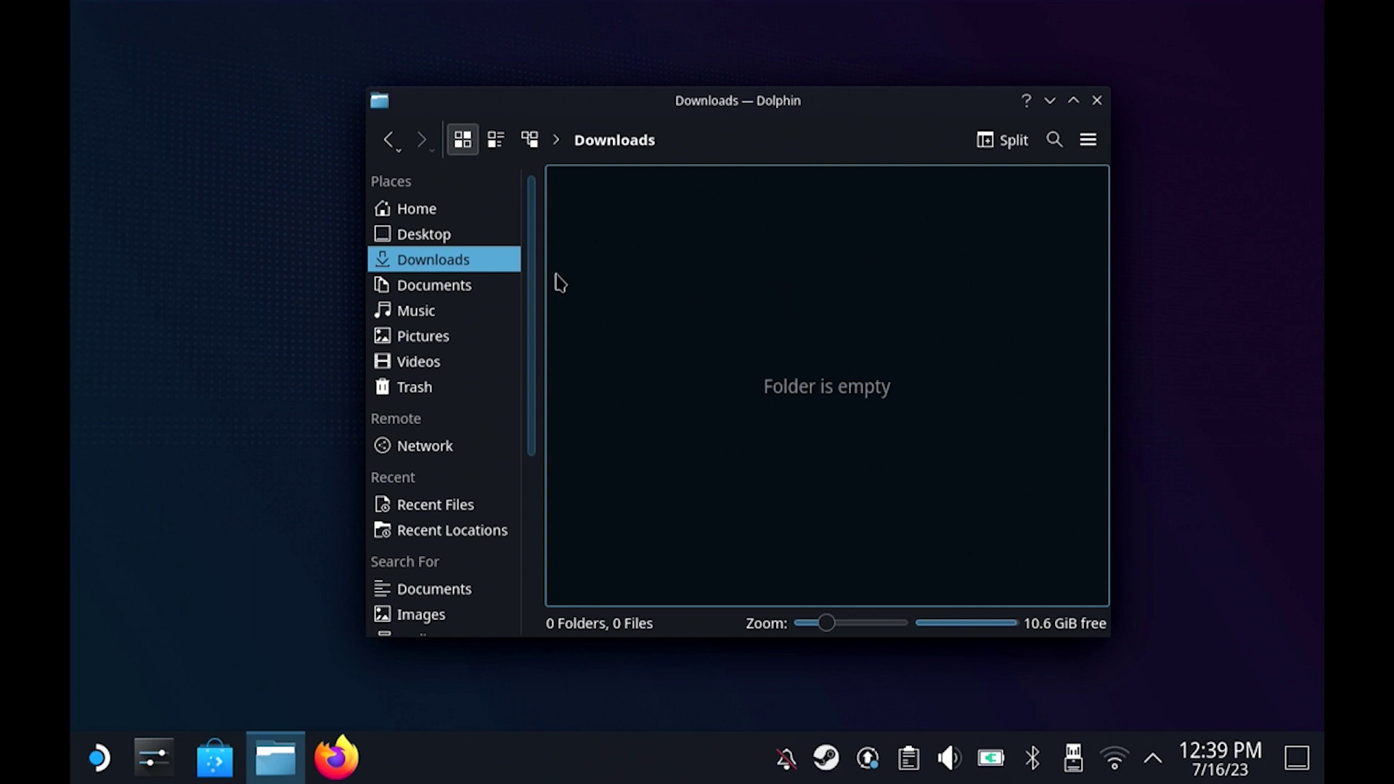
drag(532, 284, 510, 520)
click(482, 607)
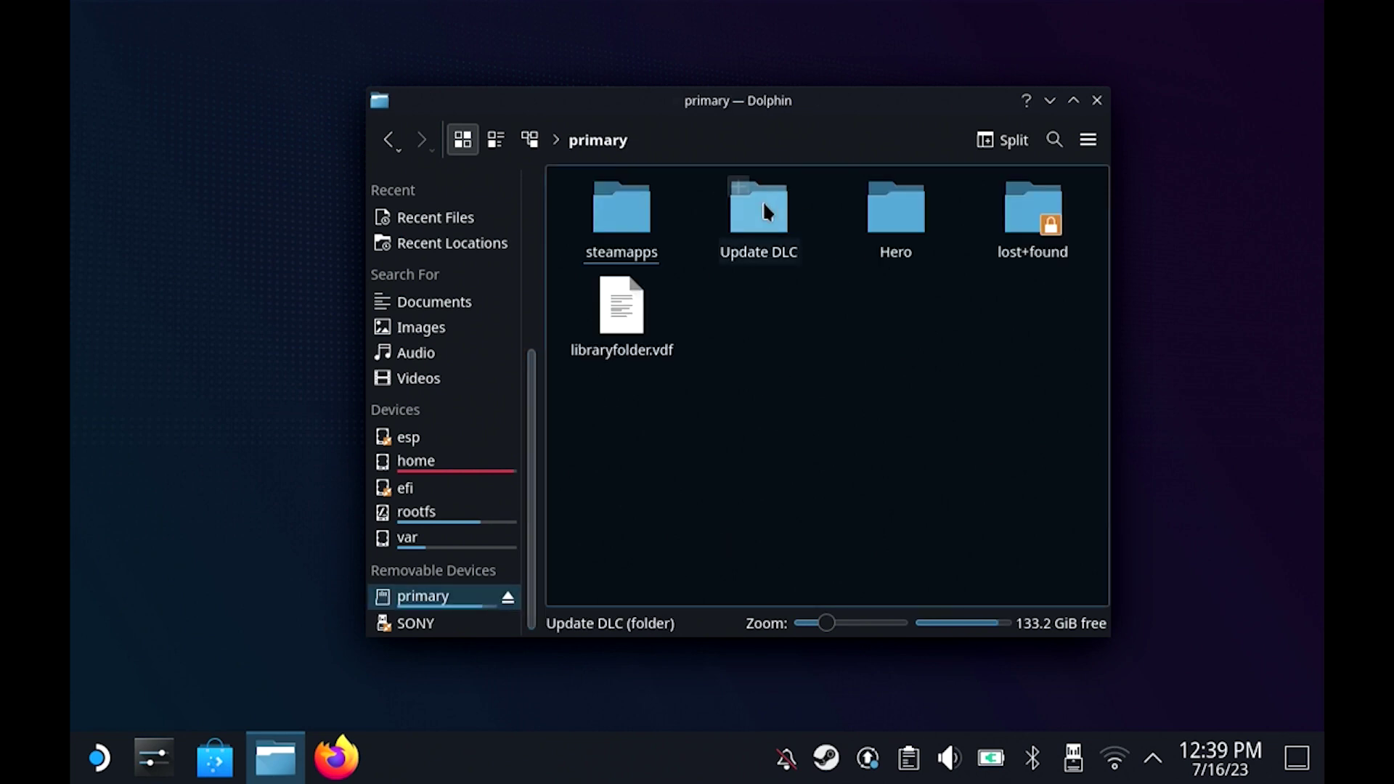
click(759, 229)
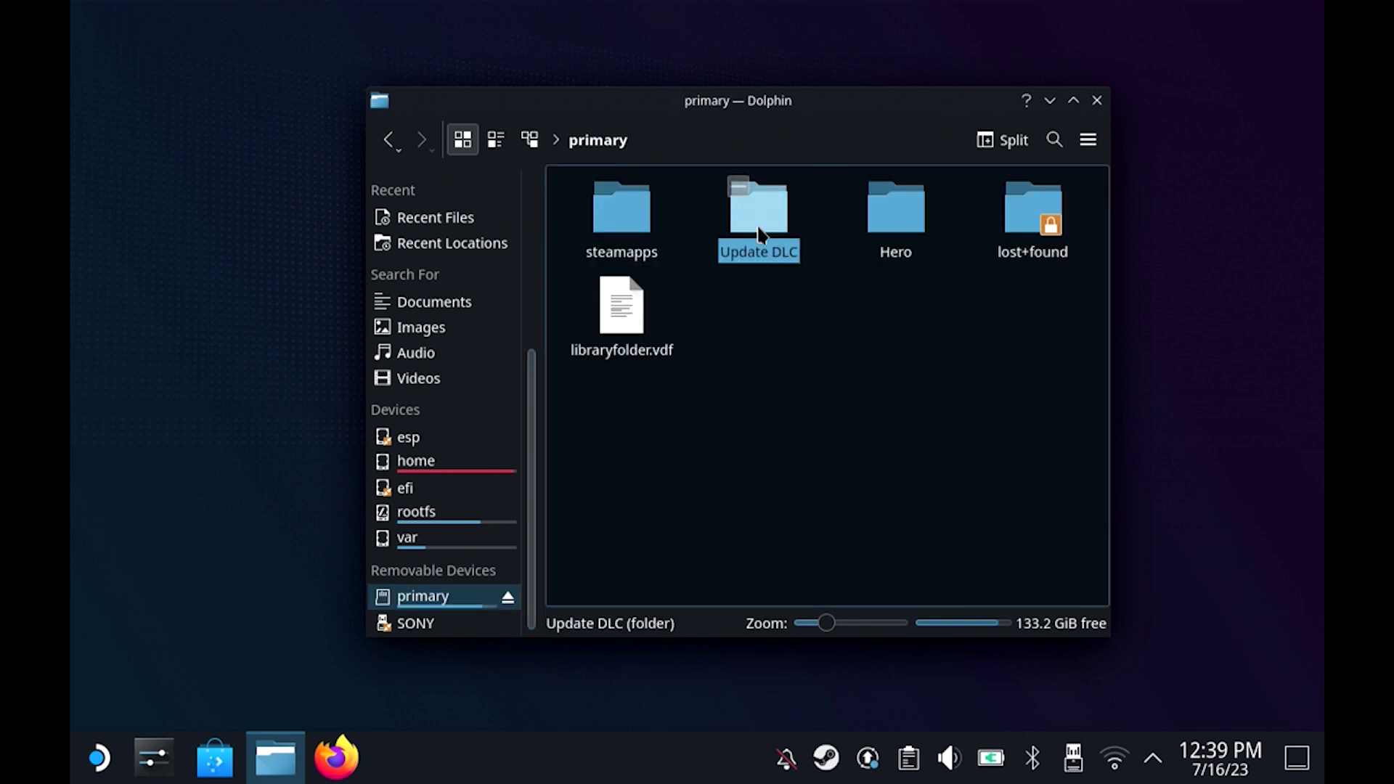
double_click(758, 231)
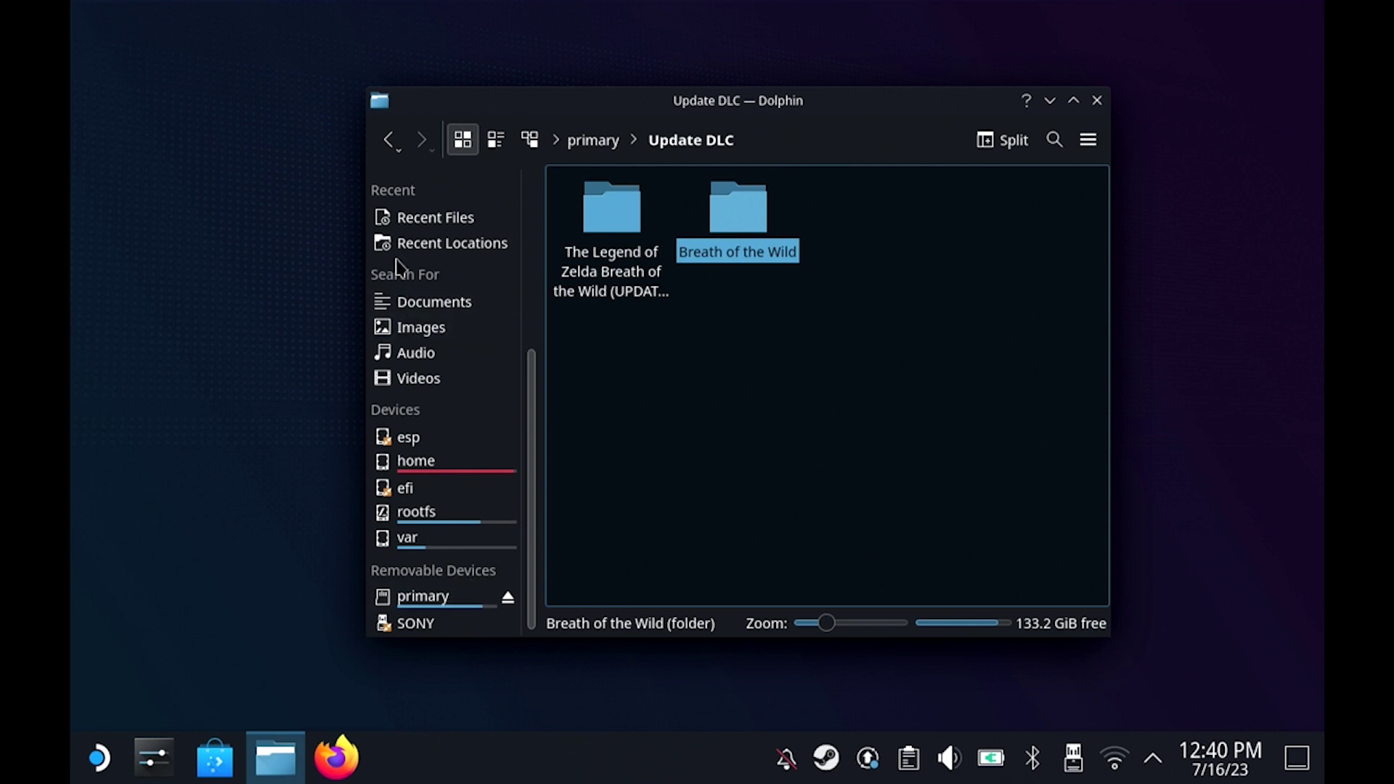
click(384, 147)
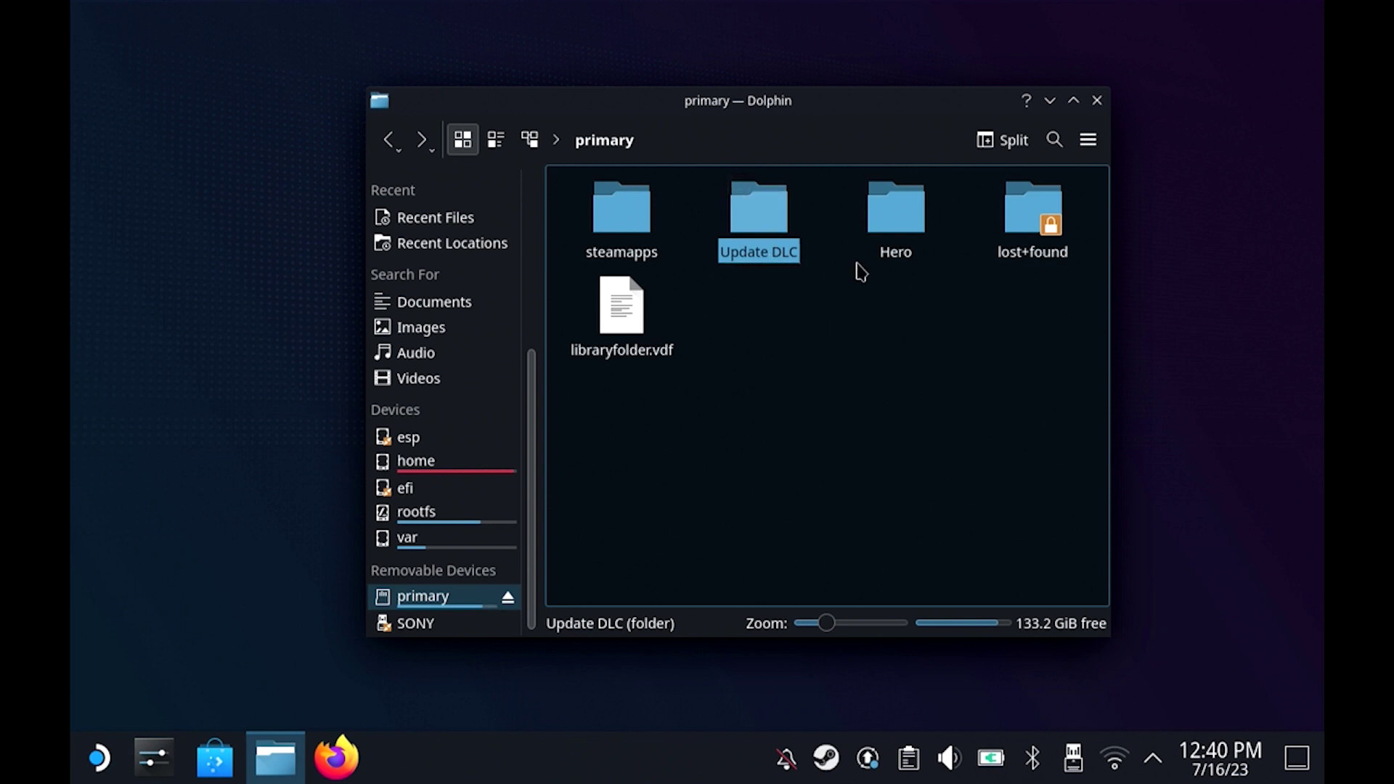
- Check the Update DLC folder, and start Cemu with the cemu.sh script in the home folder's Emulation > tools > launchers
double_click(759, 214)
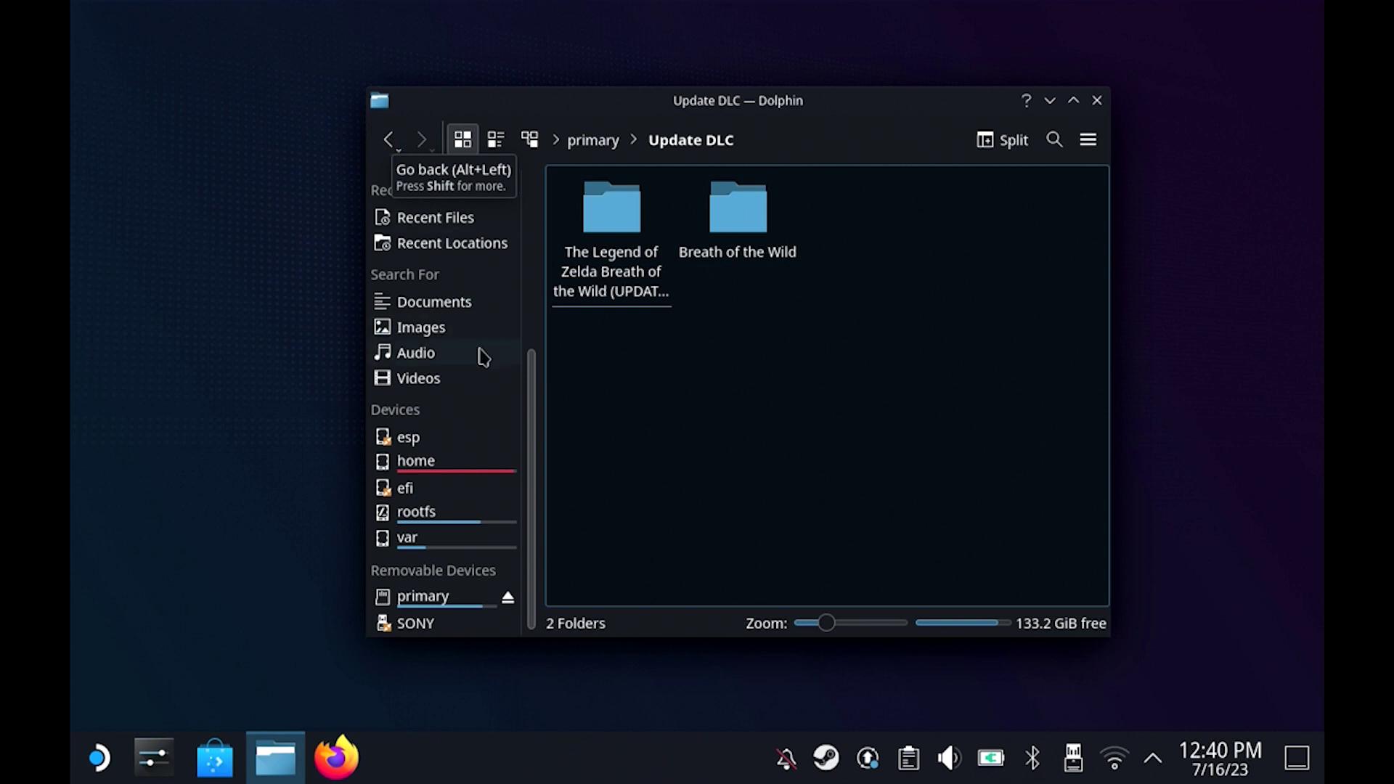
scroll(479, 354, up, 5)
click(432, 216)
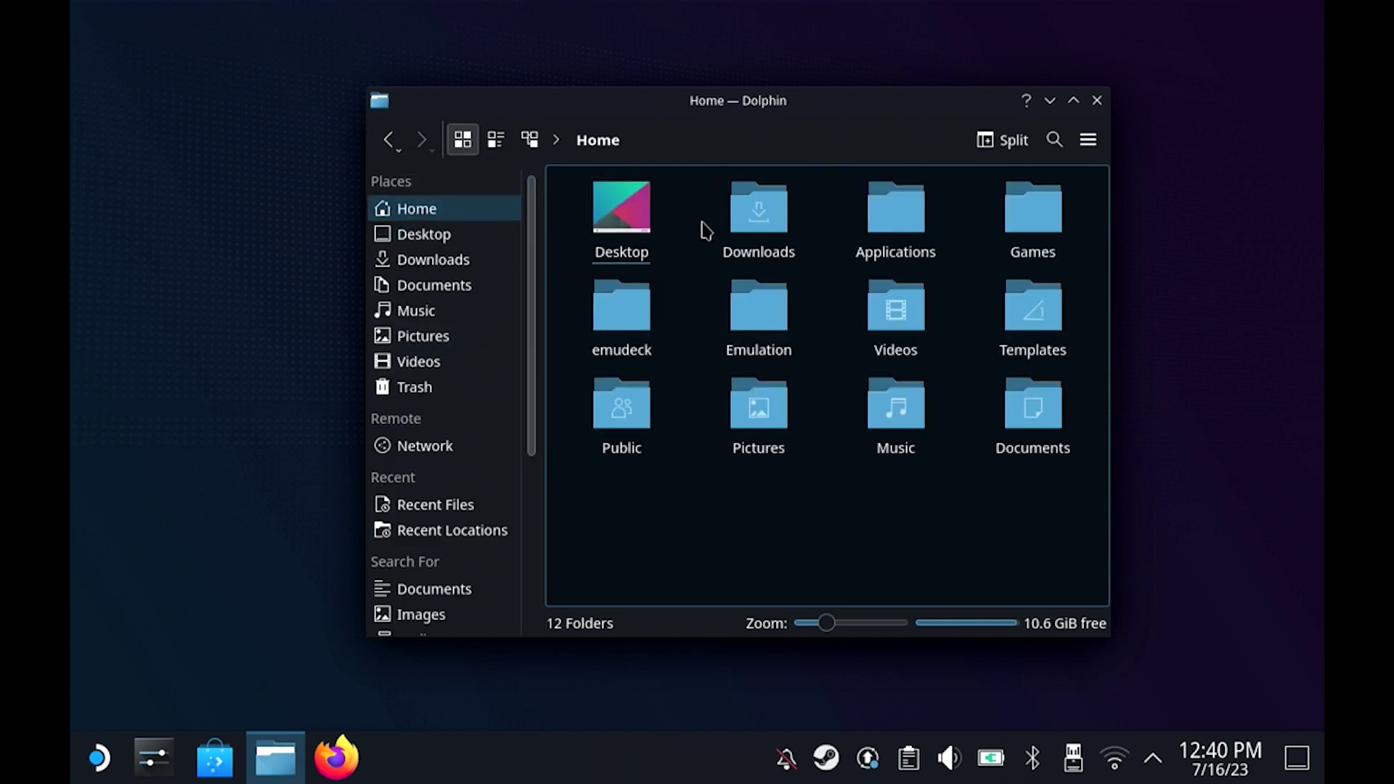
click(788, 326)
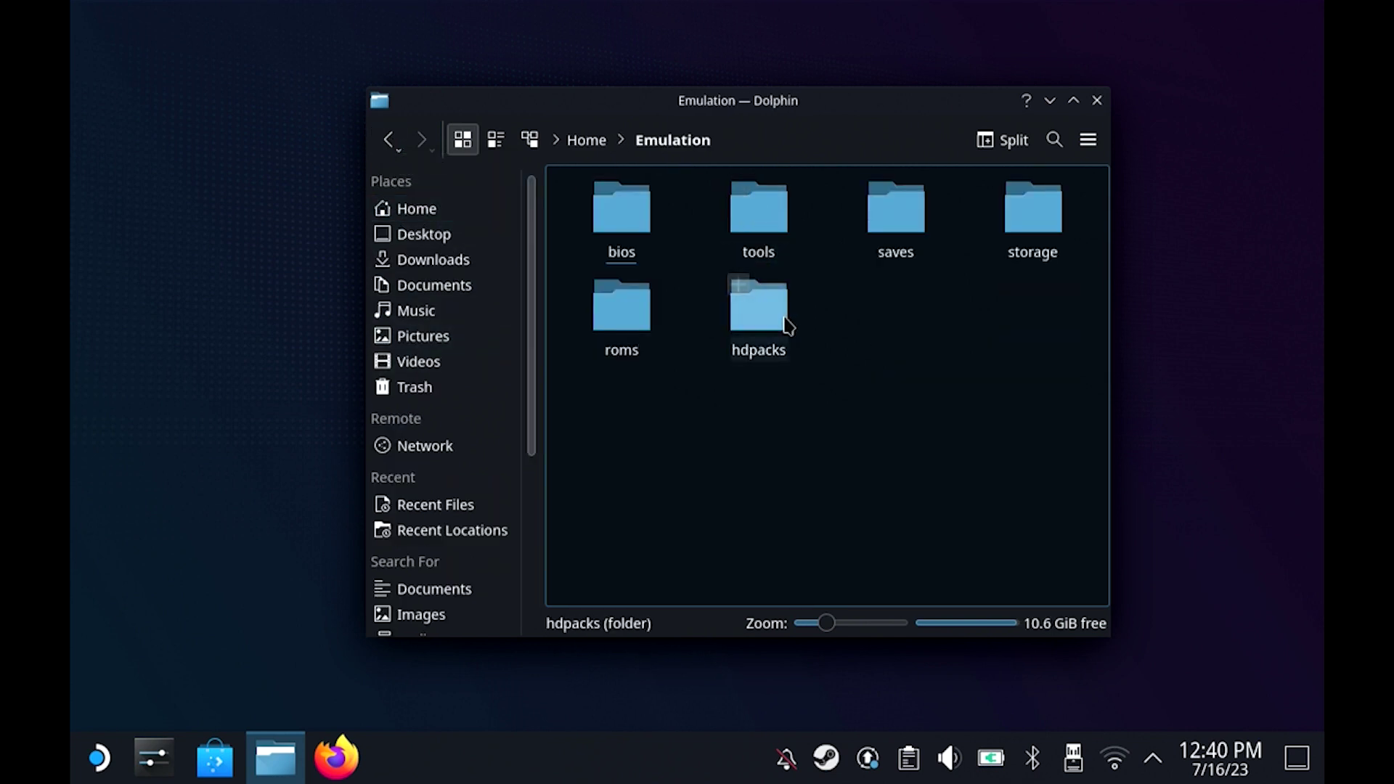
click(770, 231)
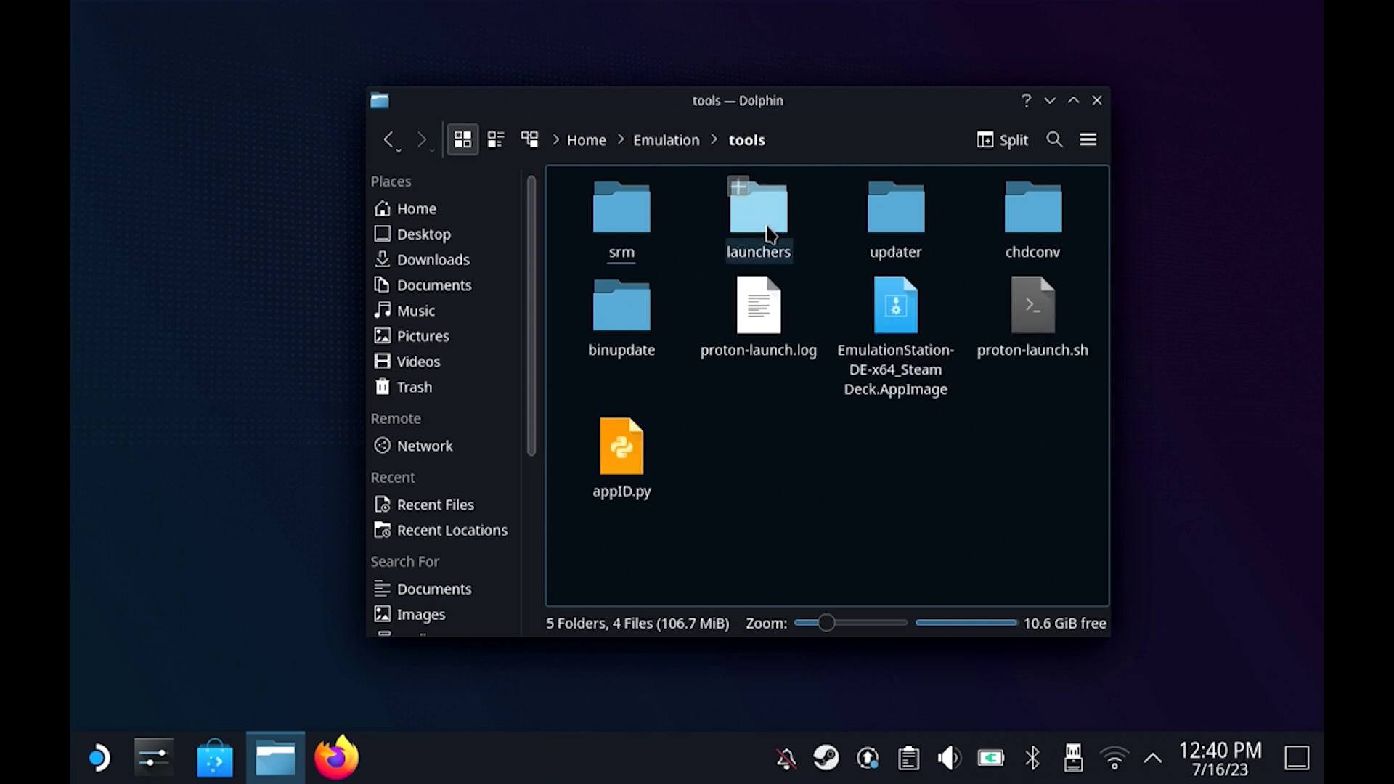
click(771, 234)
ctrl+click(764, 218)
click(763, 218)
click(747, 367)
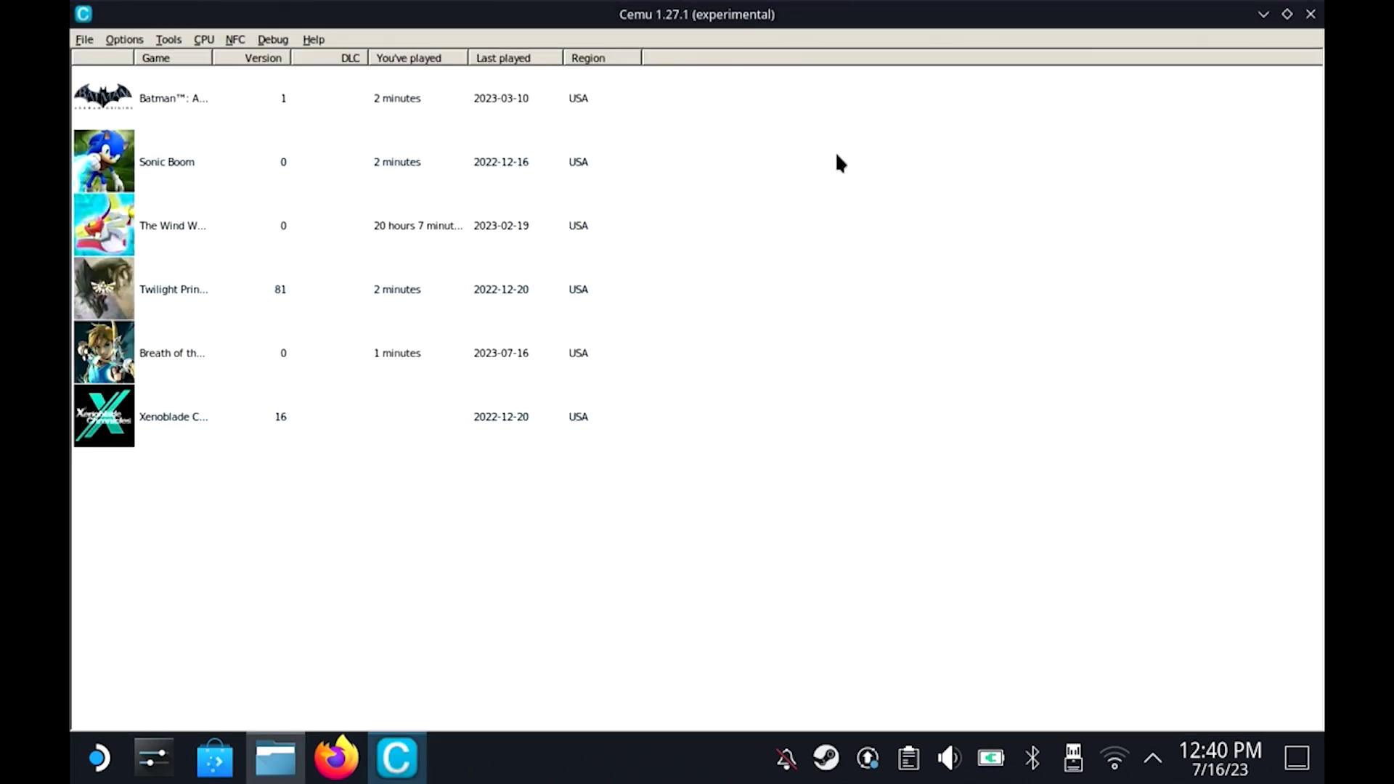
- Start installing a game title, update or DLC, and browse to My Computer when choosing the title's folder
click(84, 37)
mouse_move(124, 39)
click(180, 13)
click(85, 41)
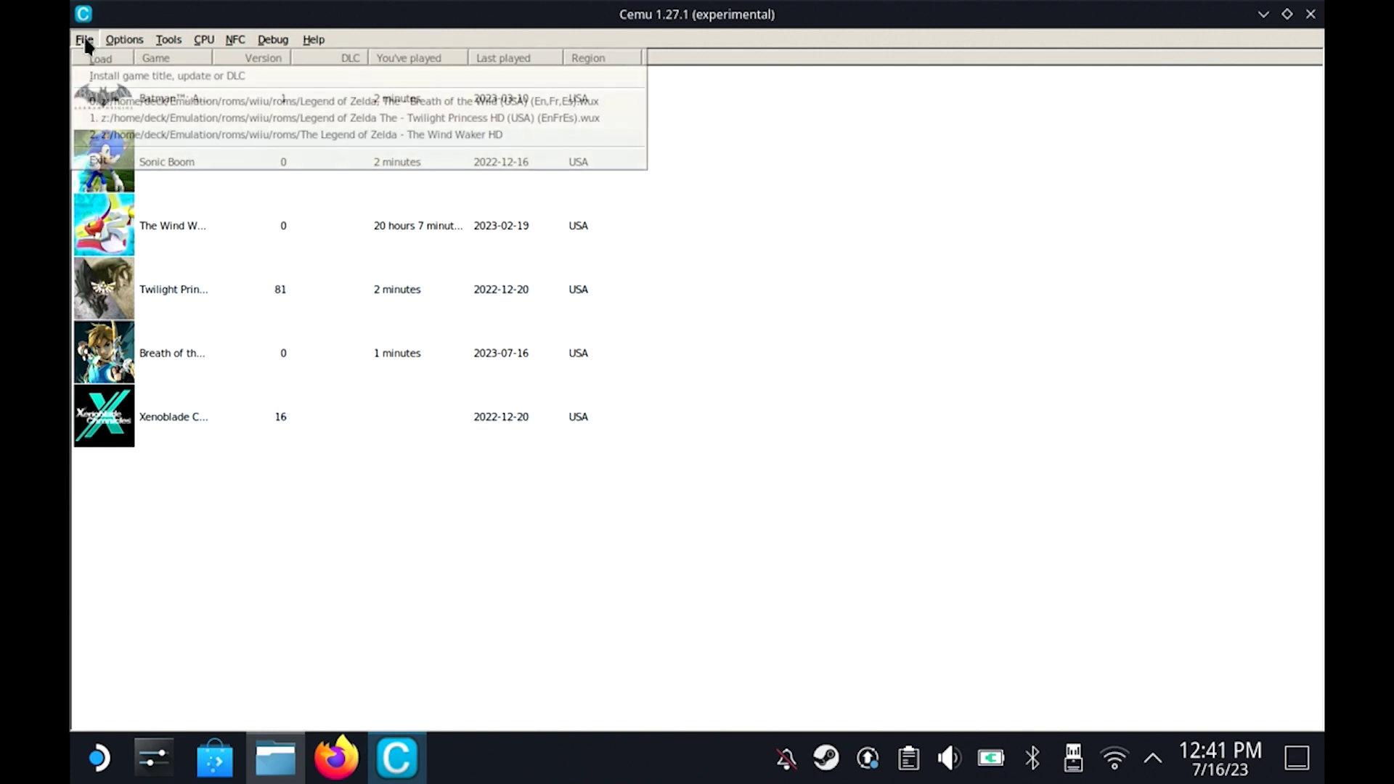
click(132, 77)
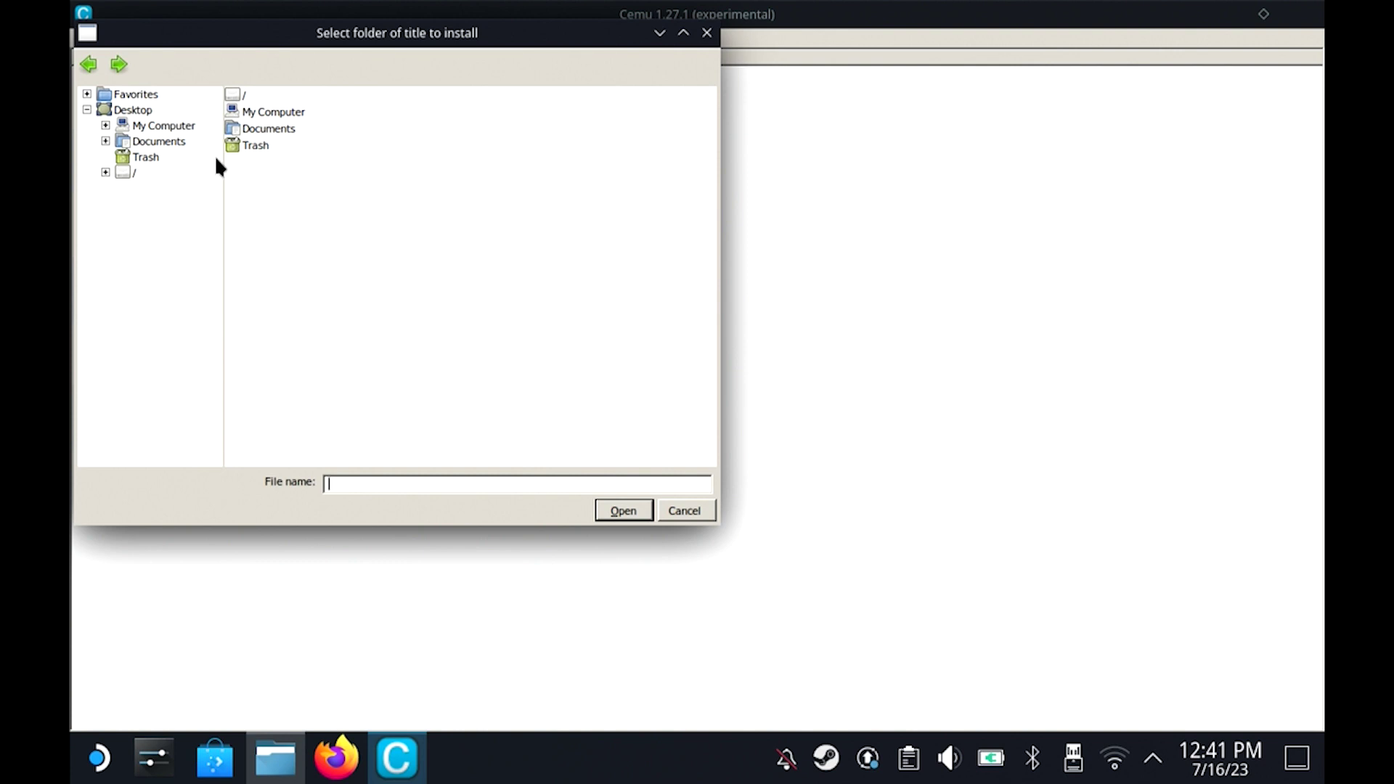
click(136, 111)
click(143, 112)
click(156, 125)
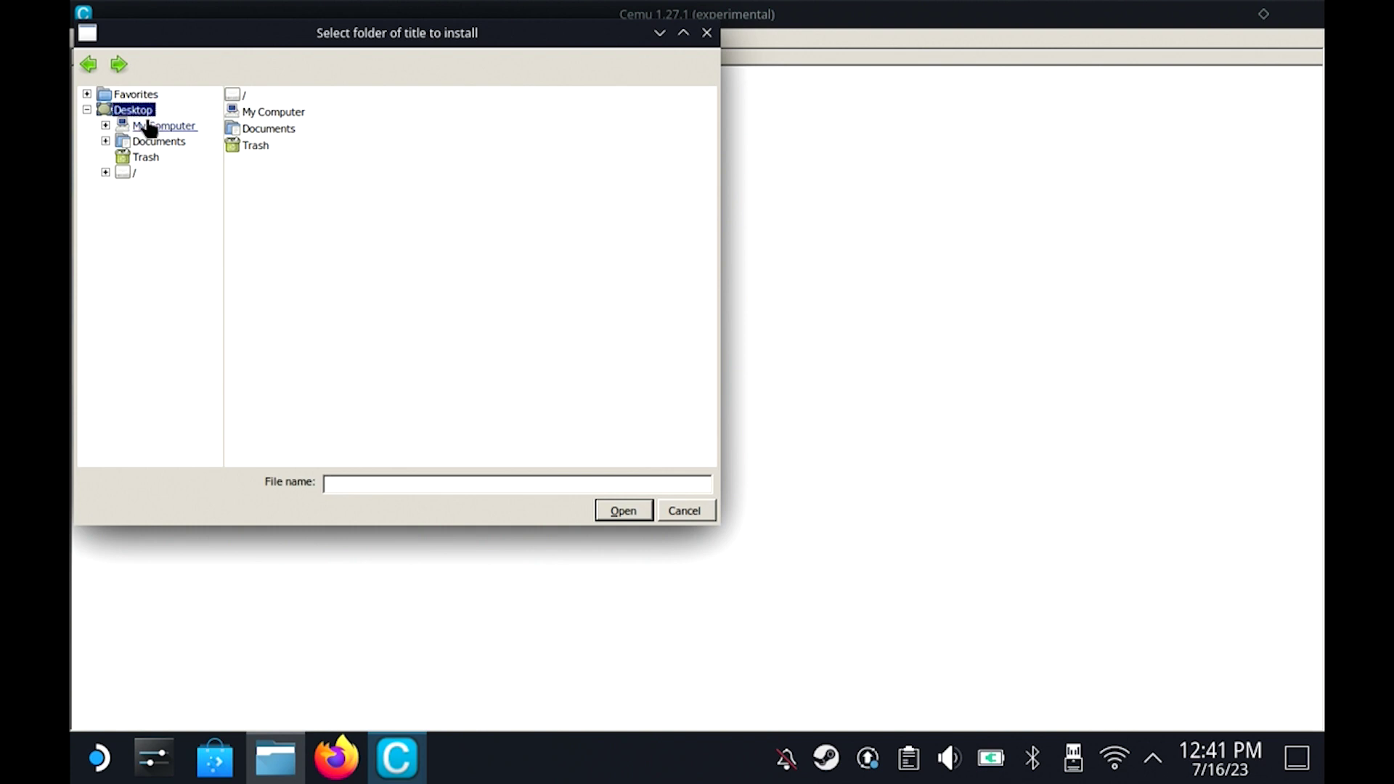
click(249, 113)
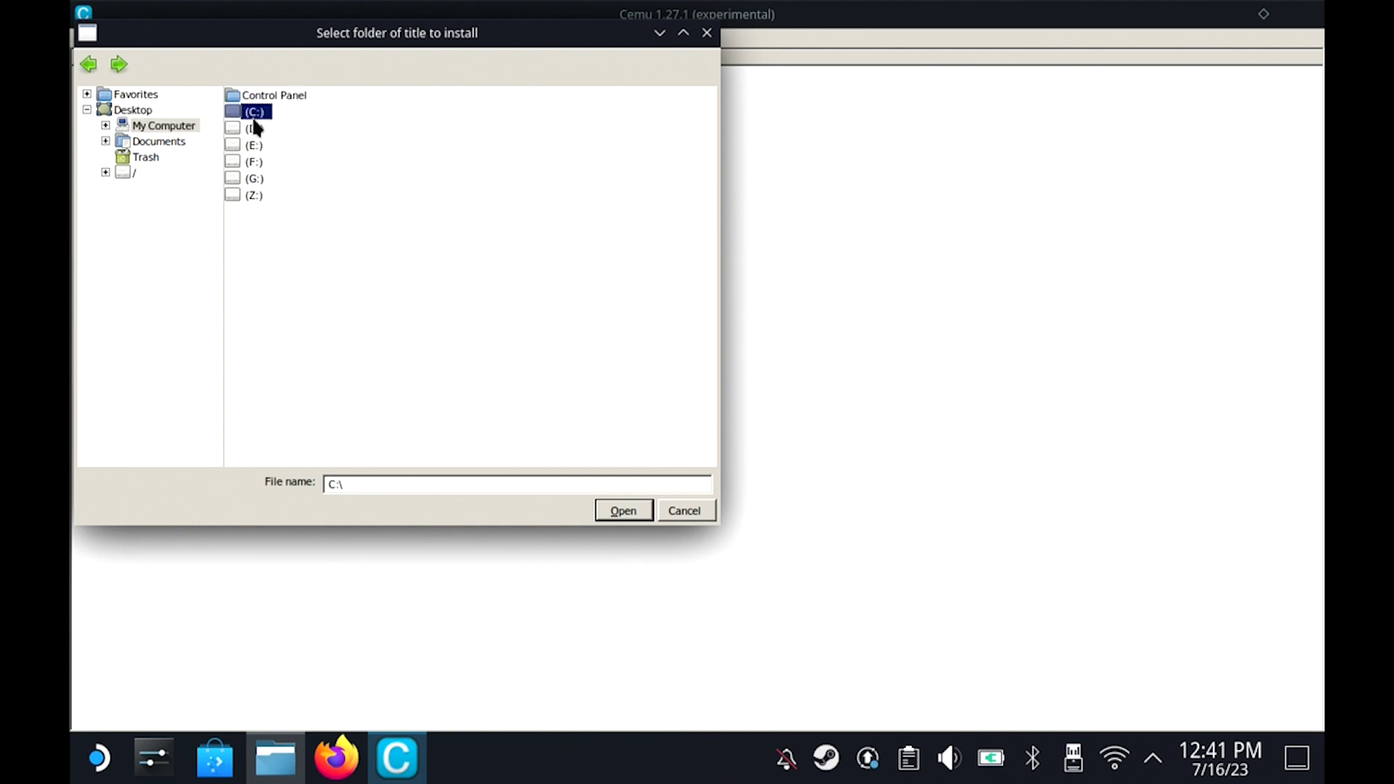
double_click(237, 112)
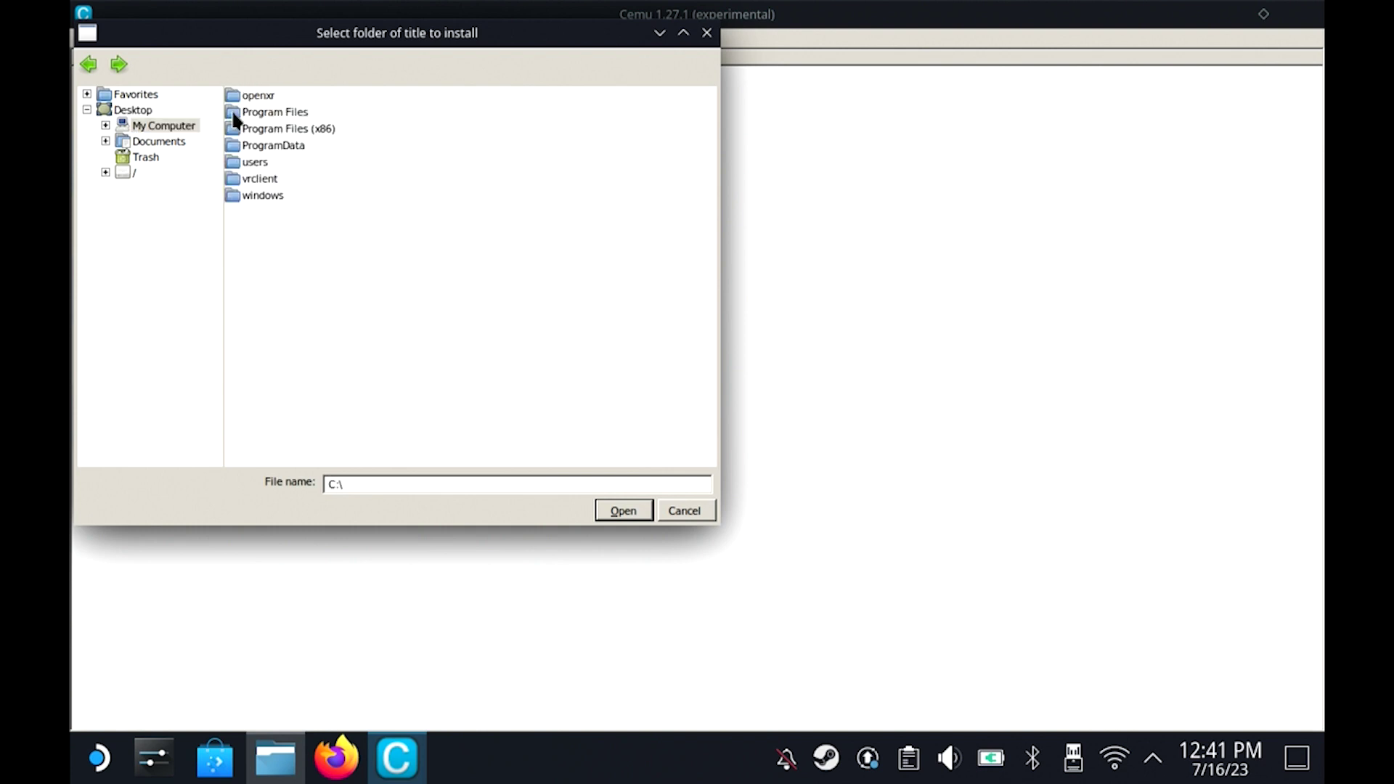
double_click(272, 95)
click(87, 71)
double_click(254, 162)
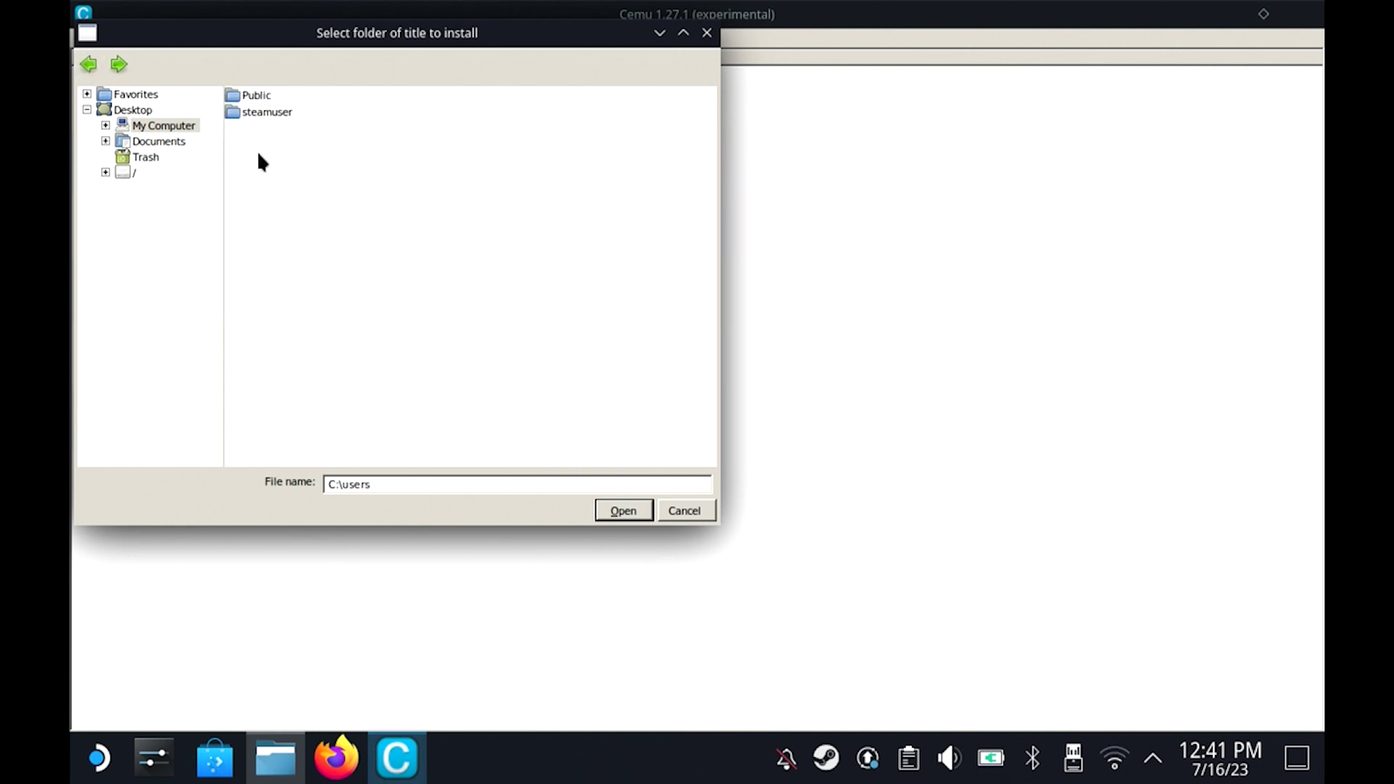
click(89, 63)
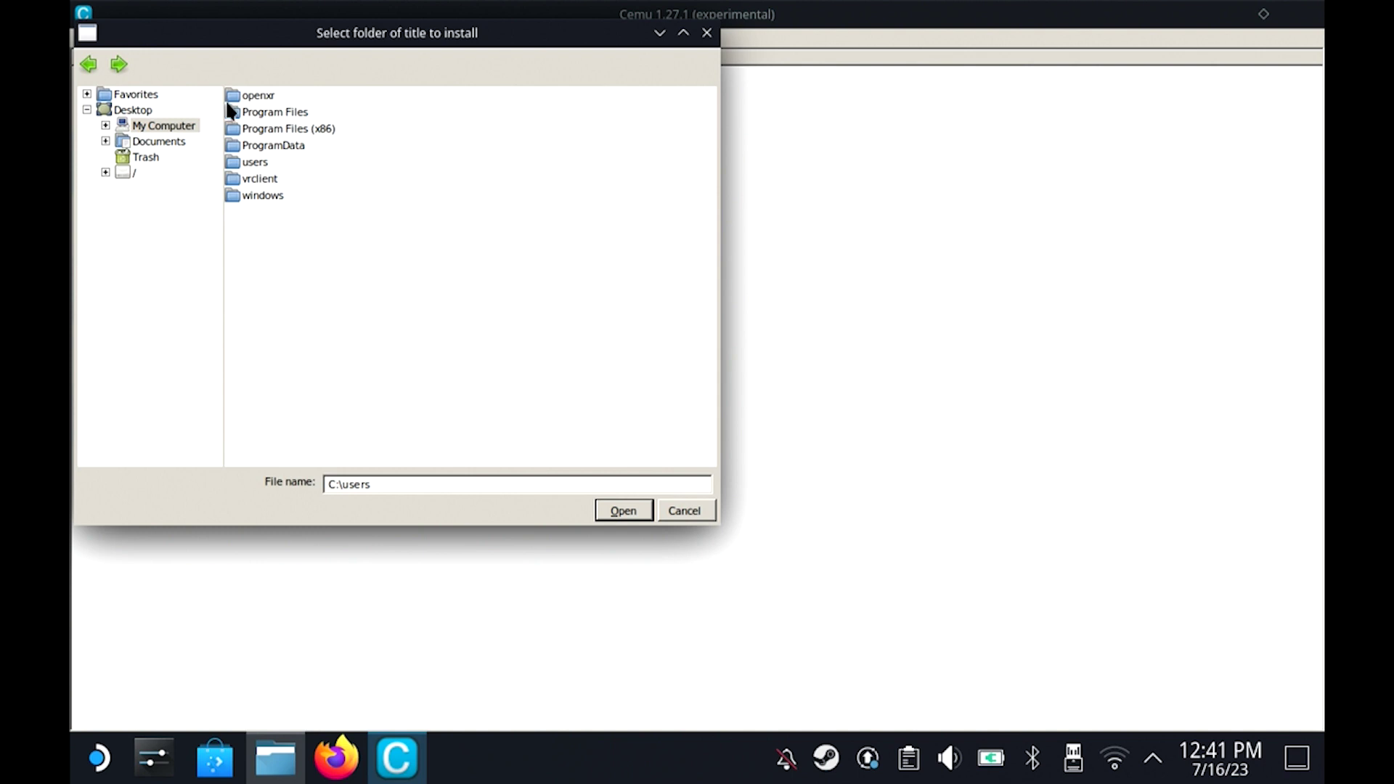
- Install the DLC from the Breath of the Wild folder inside Update DLC on the E: drive
double_click(110, 122)
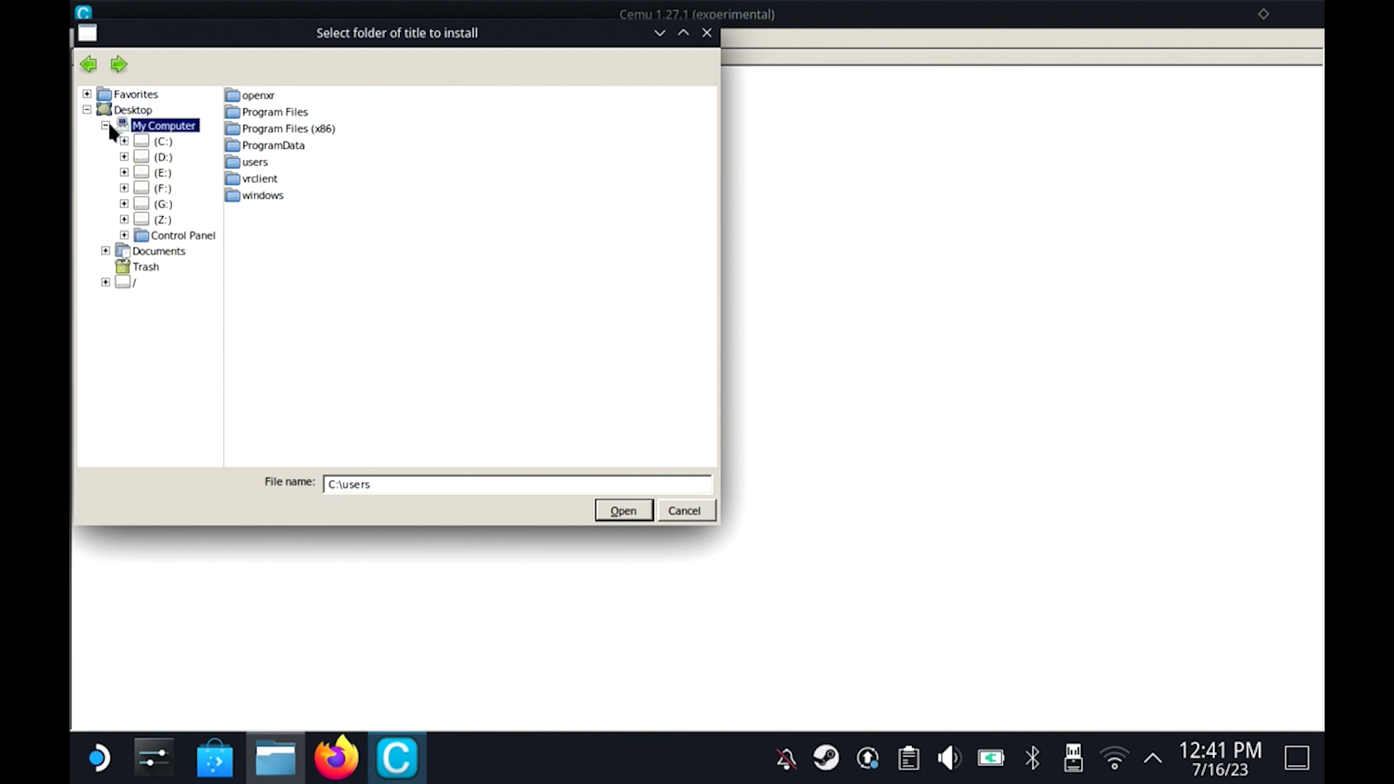
click(161, 174)
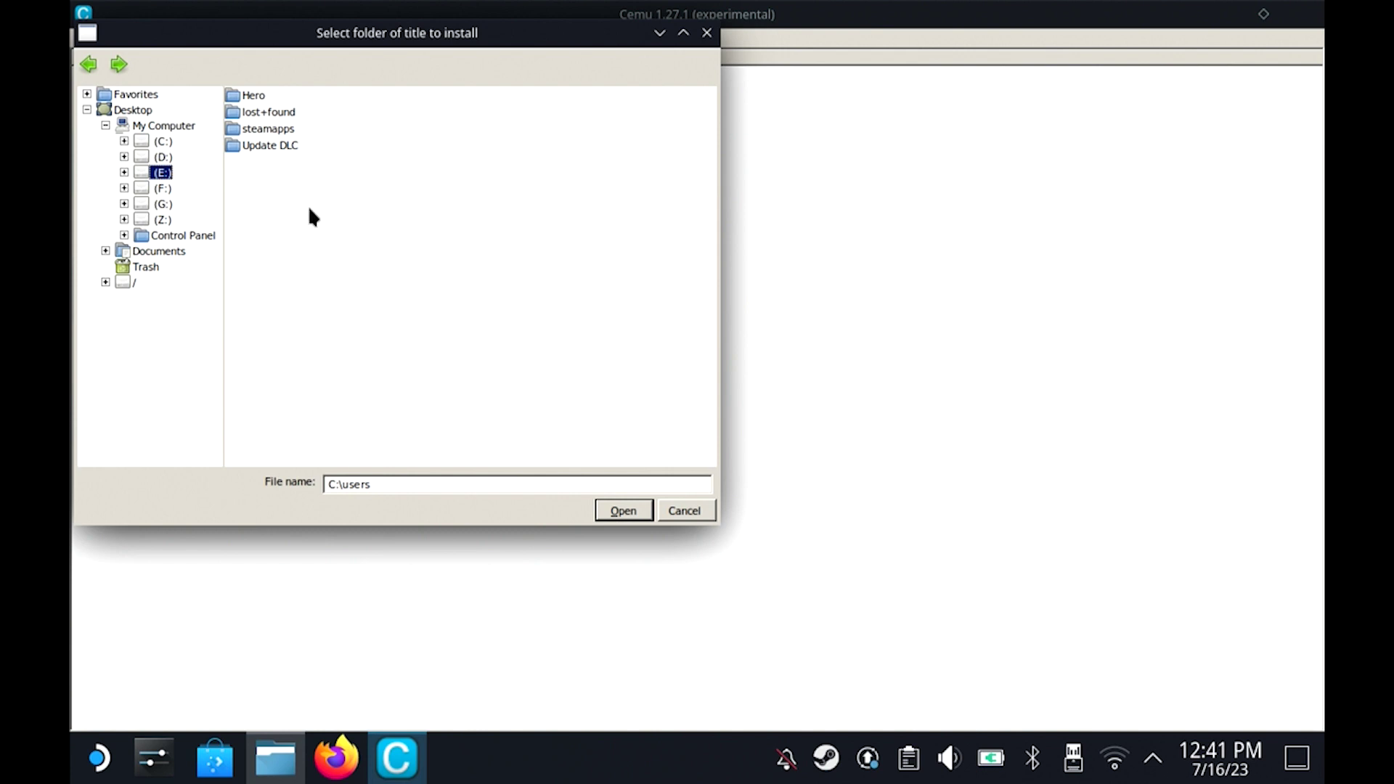
click(264, 149)
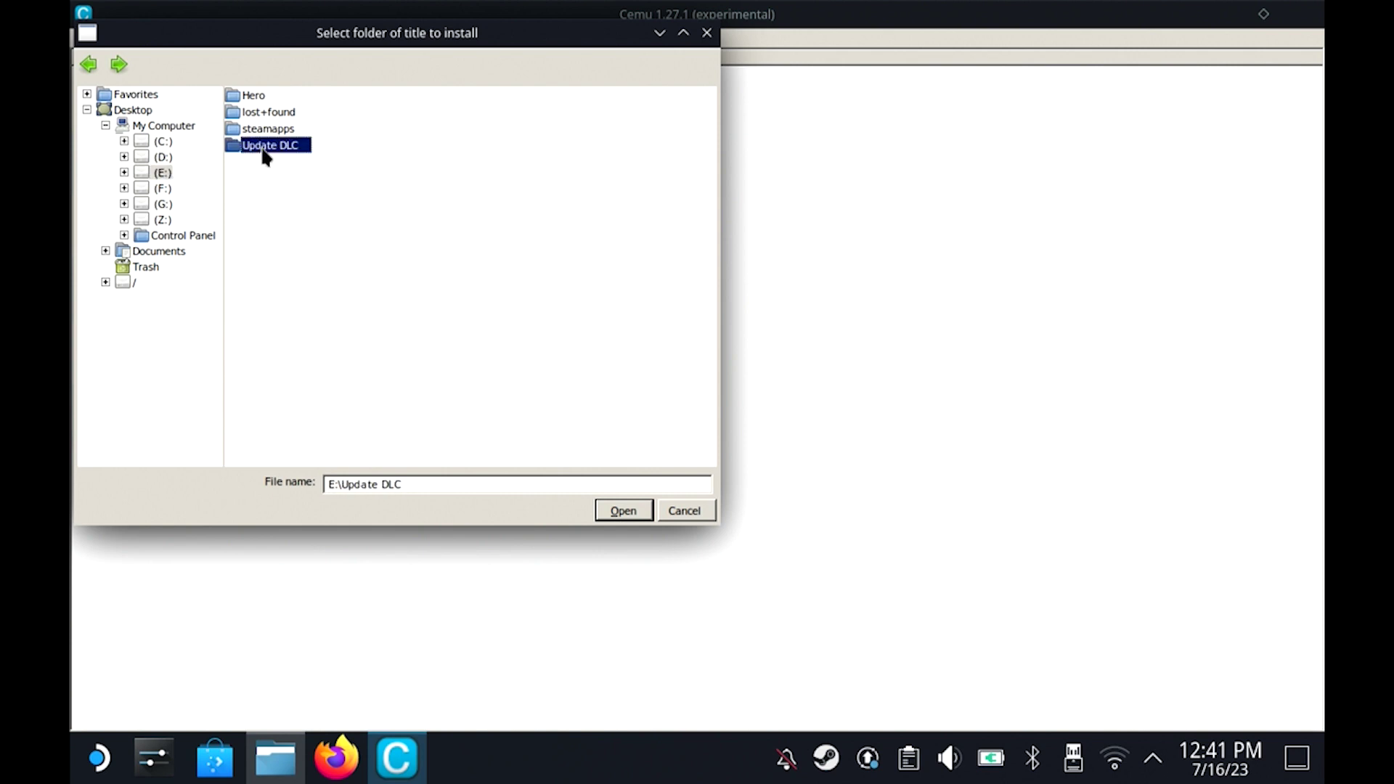
double_click(263, 151)
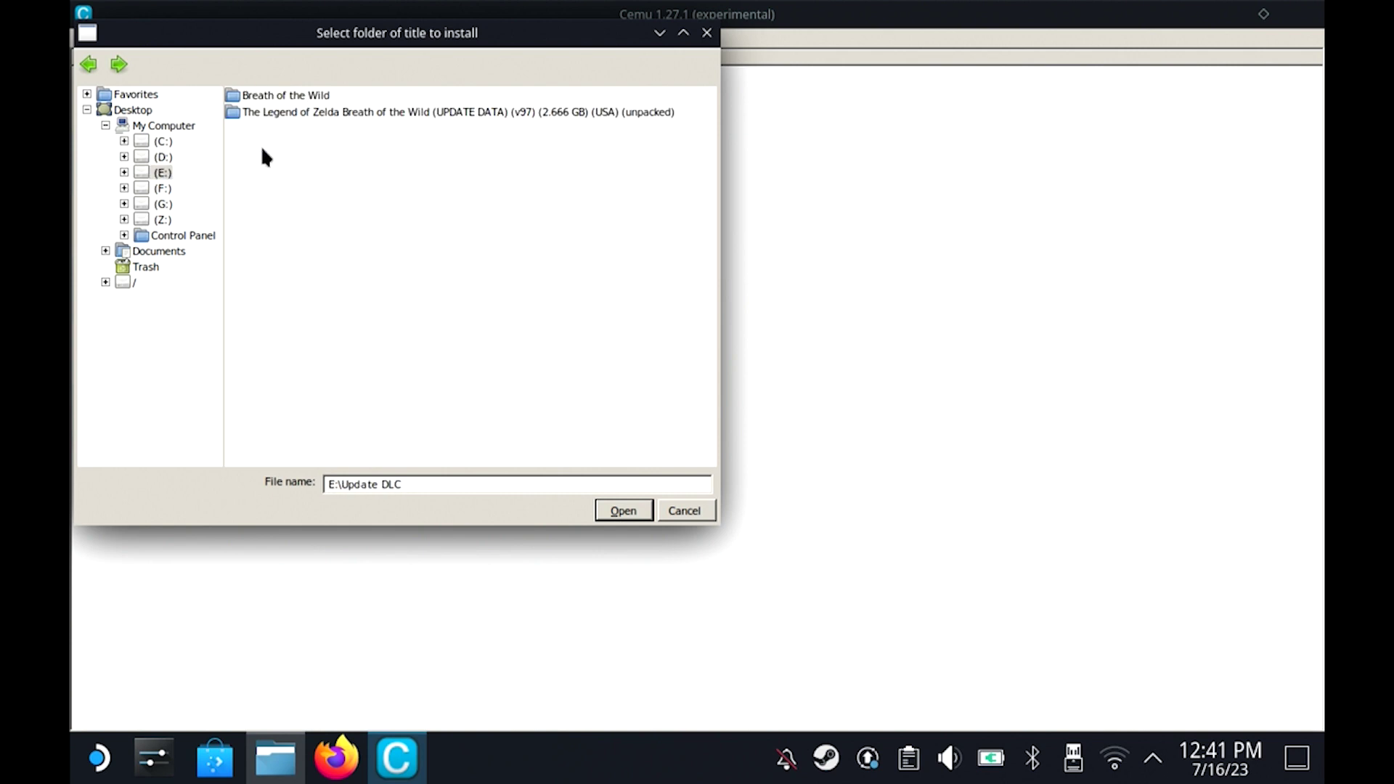
click(284, 102)
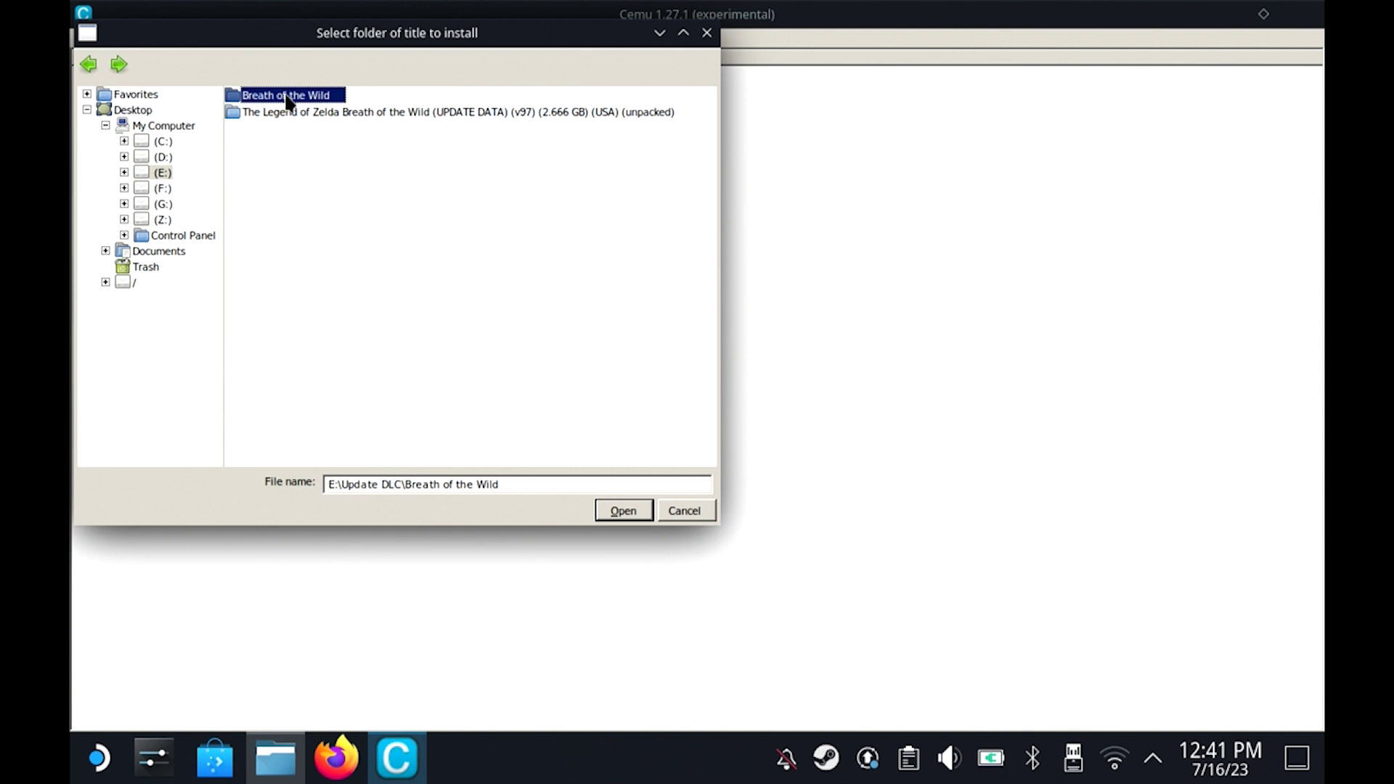
click(638, 511)
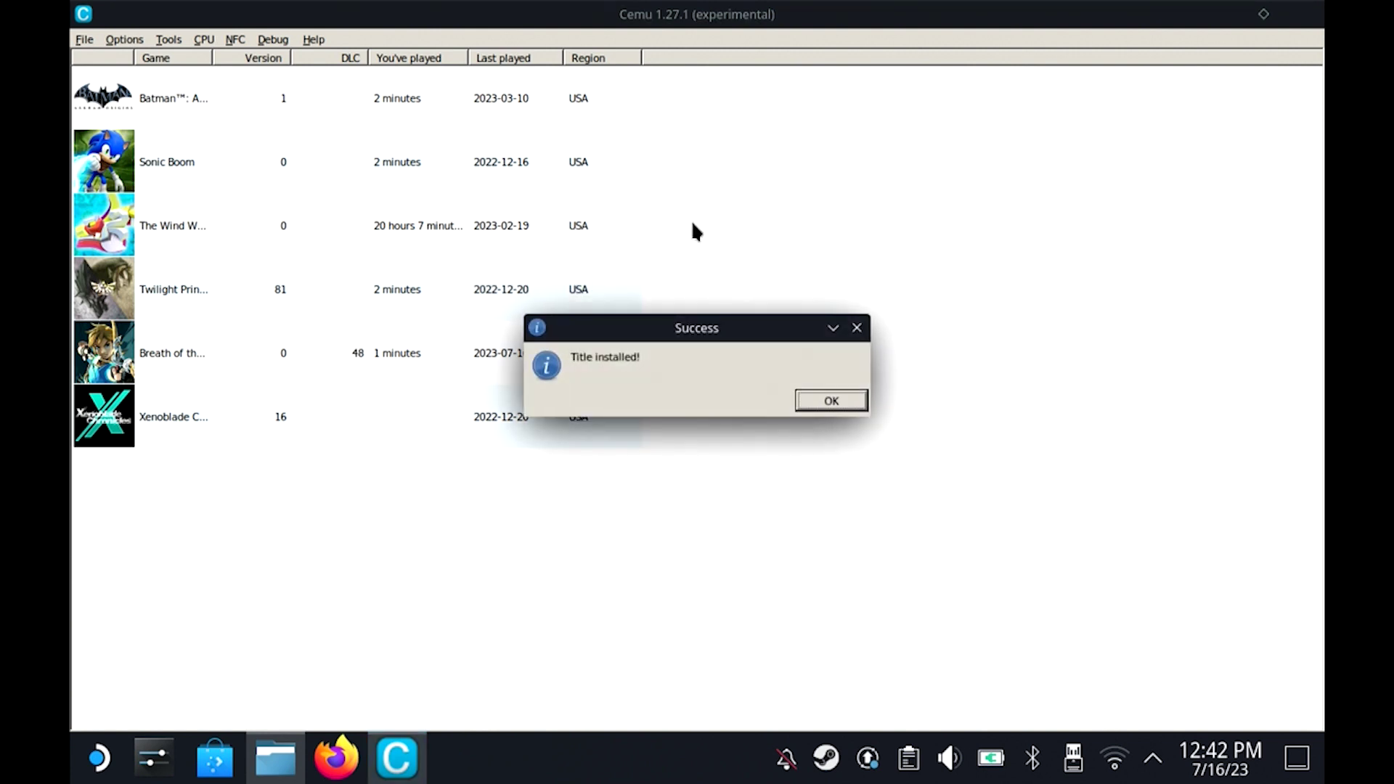
click(827, 401)
- Install the v97 update from the Legend of Zelda Breath of the Wild (UPDATE DATA) folder in E:\Update DLC
click(85, 41)
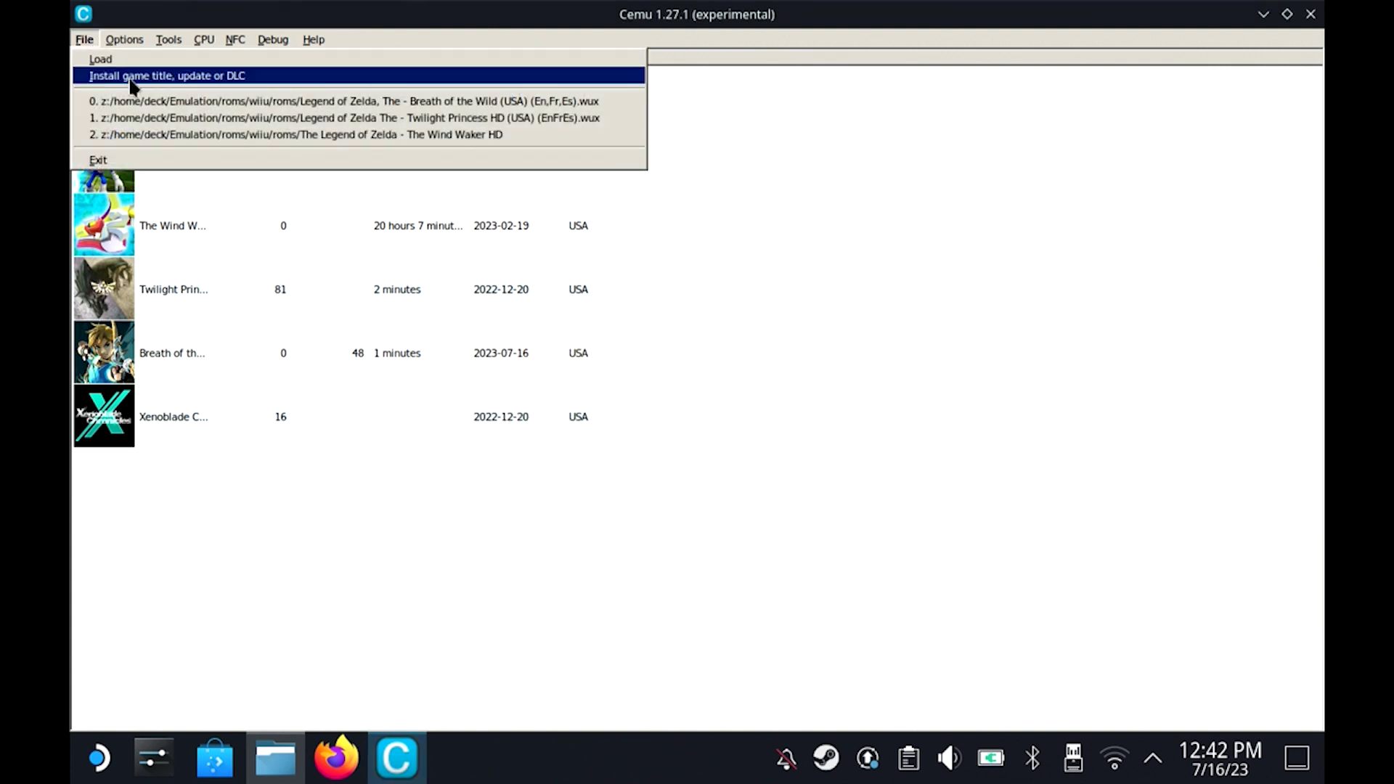
click(128, 76)
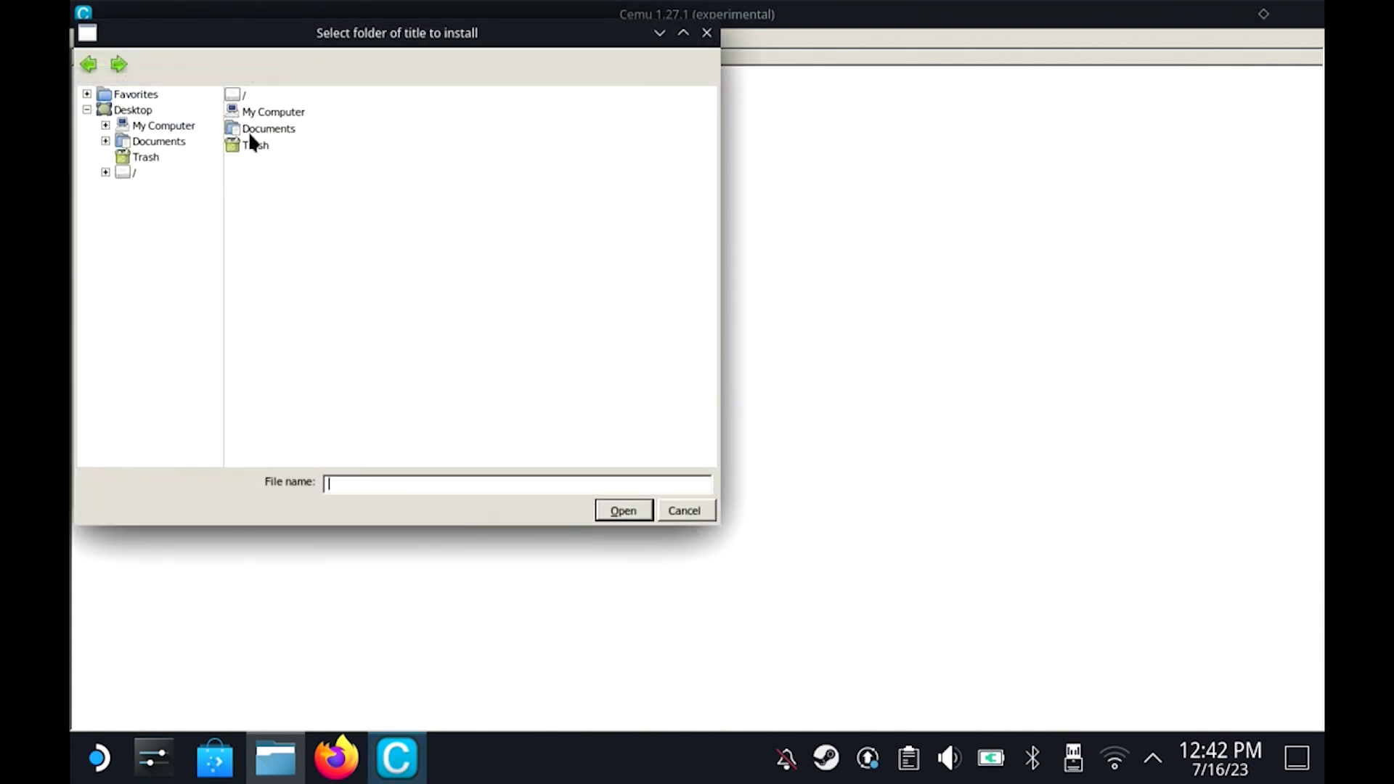
click(123, 125)
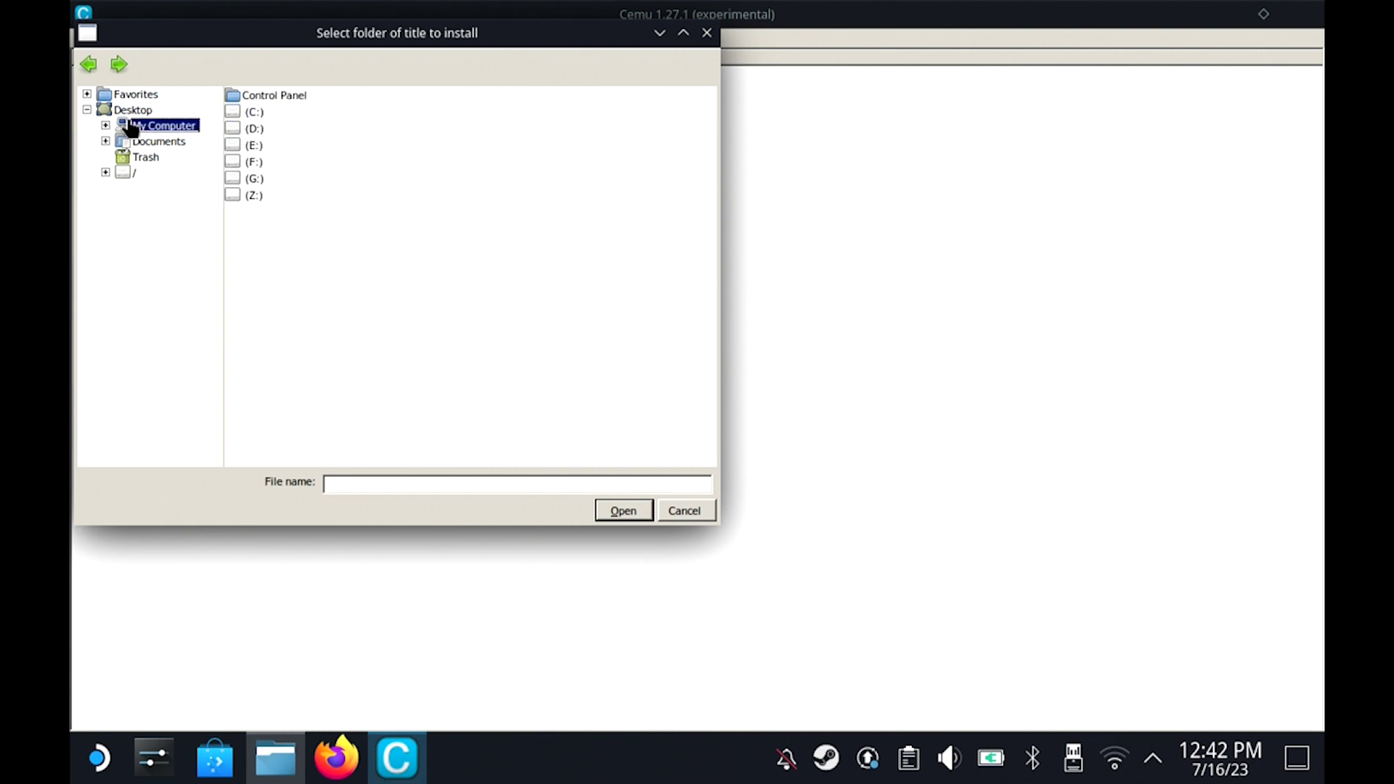
double_click(251, 145)
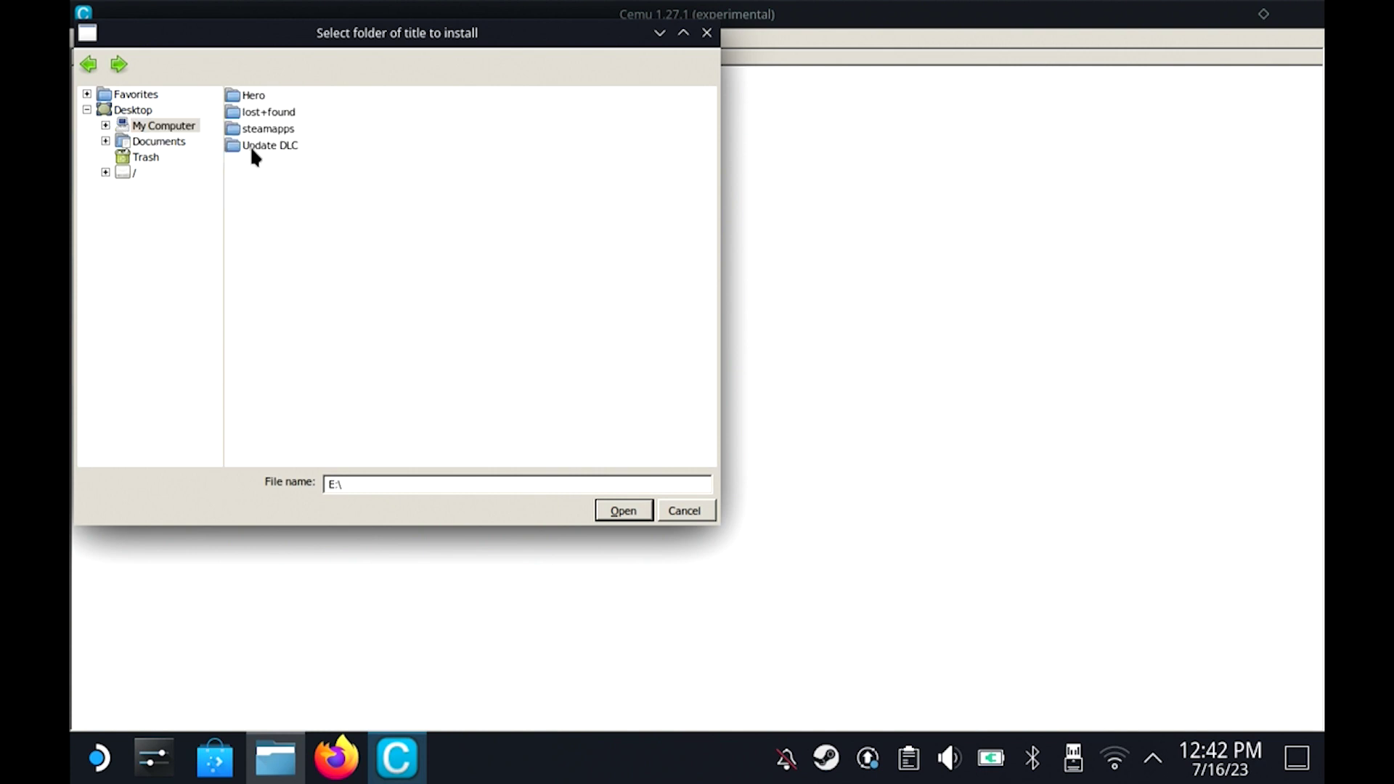
double_click(251, 148)
click(290, 114)
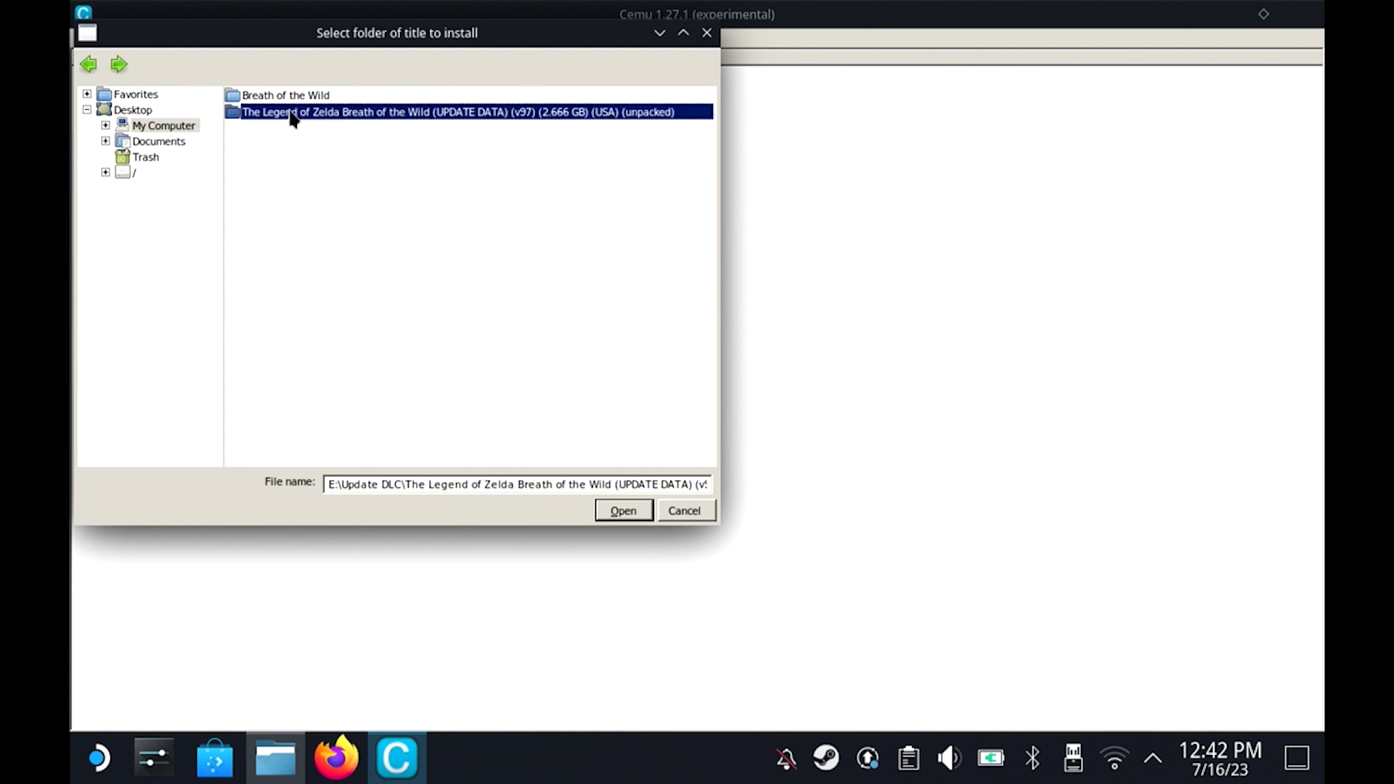
click(623, 512)
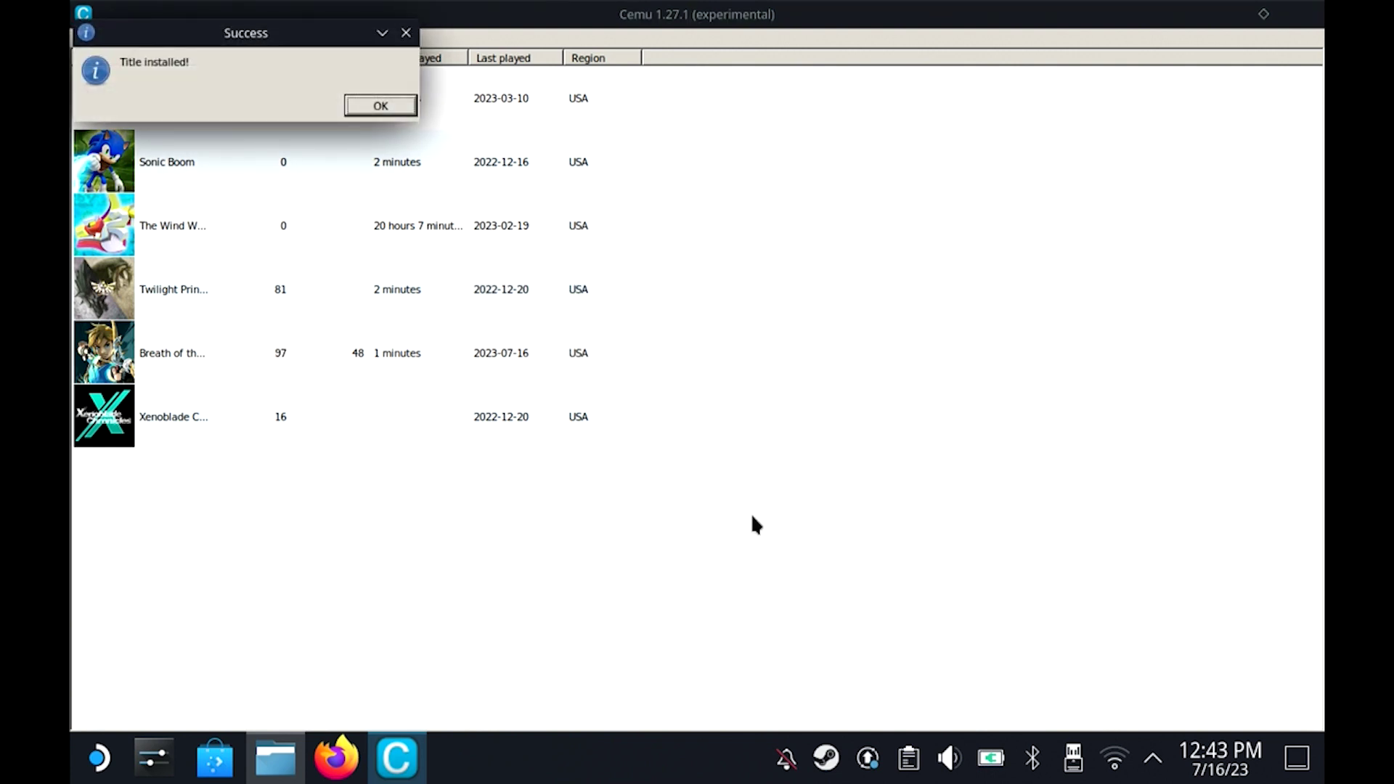
click(397, 109)
- Launch Breath of the Wild from the game list
click(191, 360)
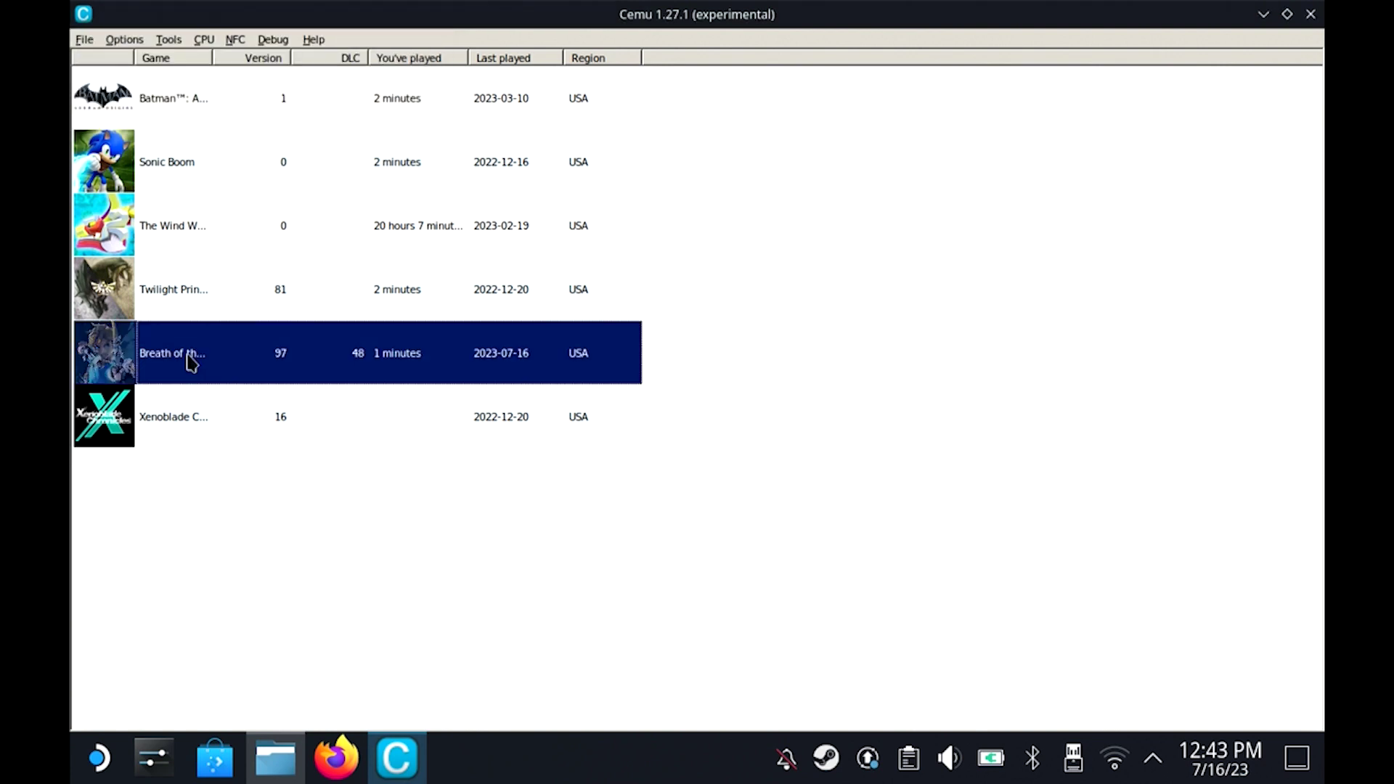
double_click(191, 361)
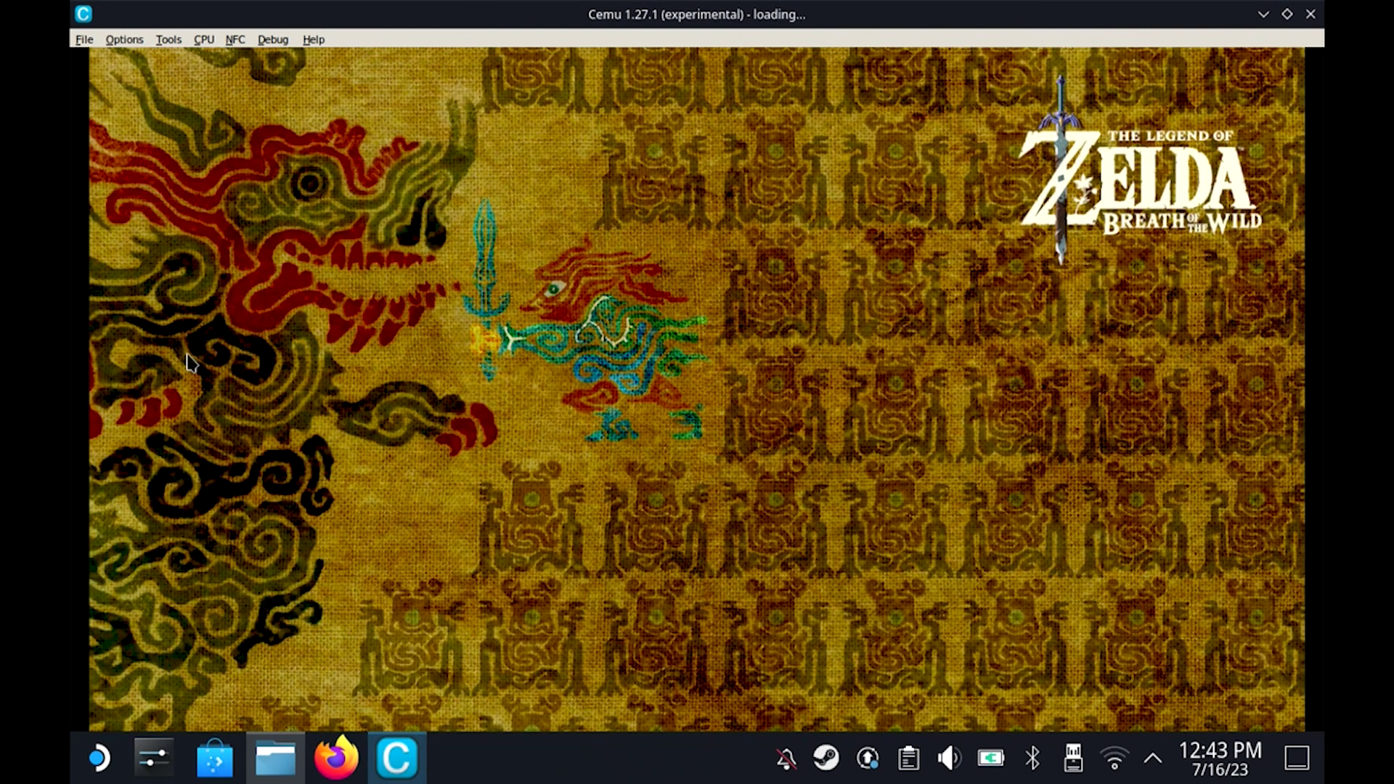